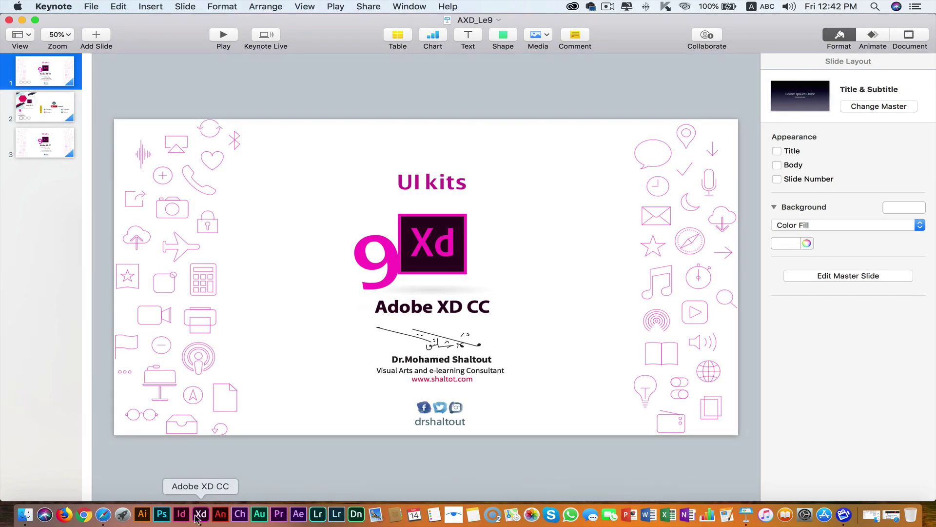
- Bring the personal app design forward, zoom into the About artboard and select its status bar
{"action": "left_click", "coordinate": [200, 515]}
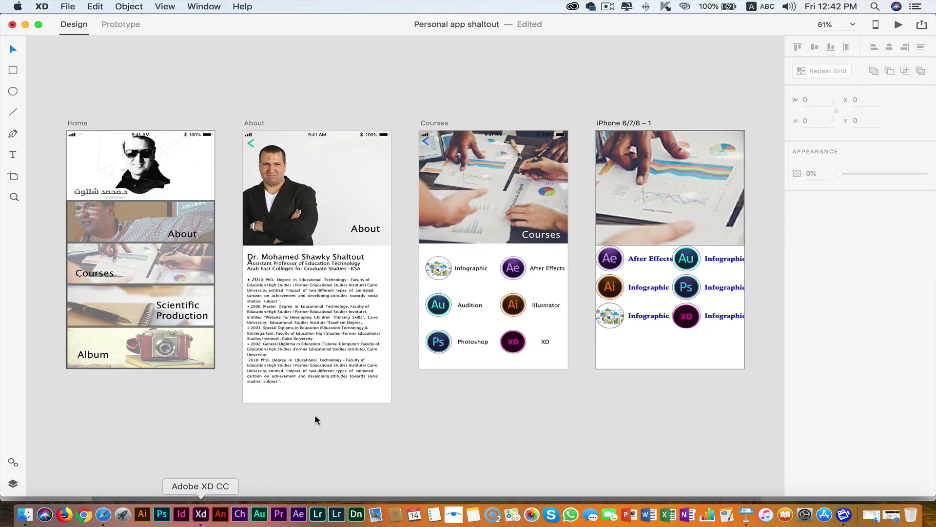
{"action": "left_click", "coordinate": [14, 197]}
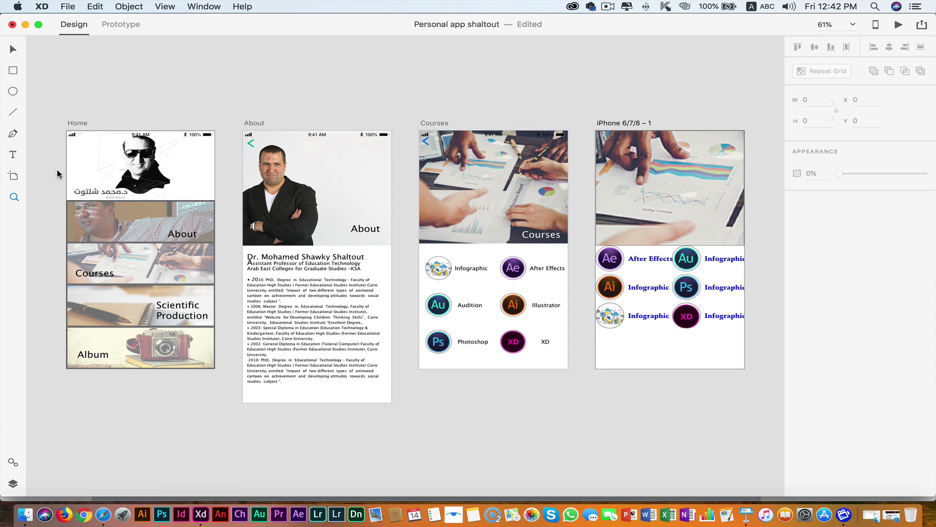
{"action": "left_click", "coordinate": [219, 135]}
{"action": "left_click", "coordinate": [347, 137]}
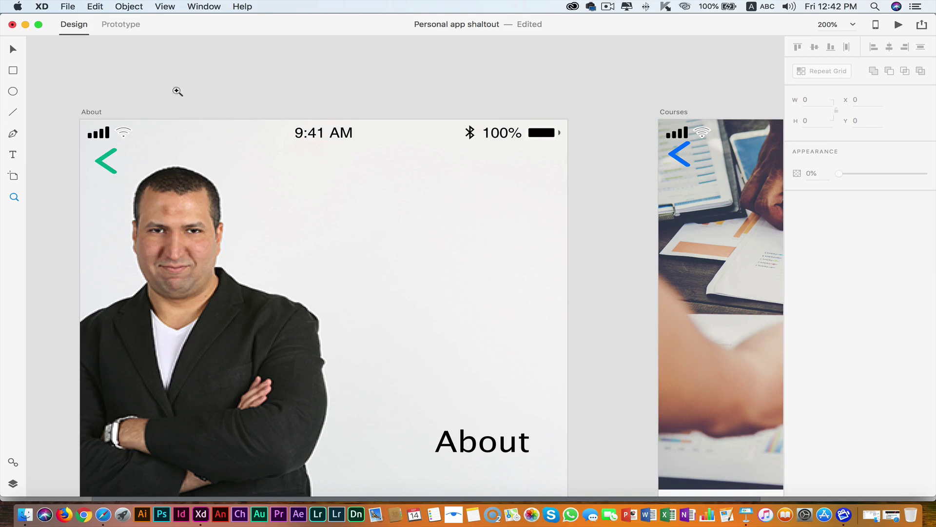
{"action": "left_click", "coordinate": [535, 137]}
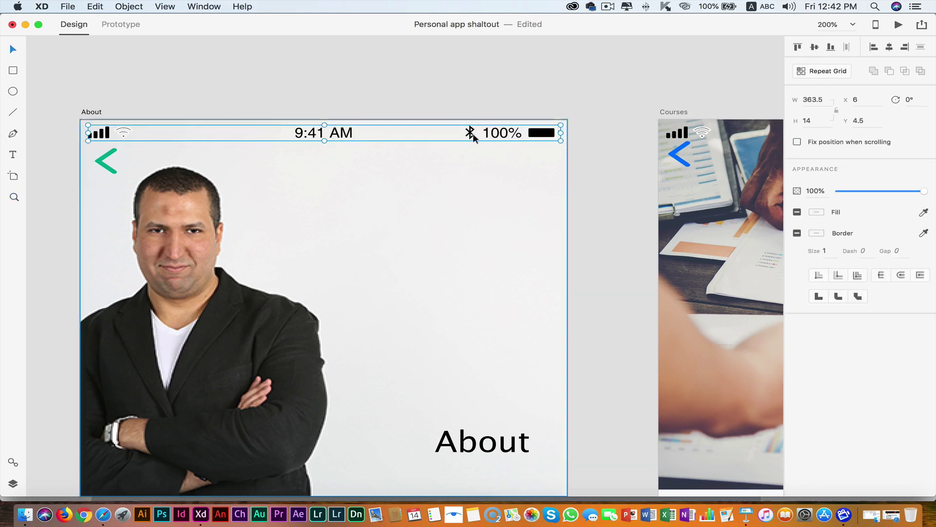
- Zoom back out to all artboards and open the list of downloadable UI kits
{"action": "scroll", "coordinate": [214, 194], "scroll_direction": "down", "scroll_amount": 2}
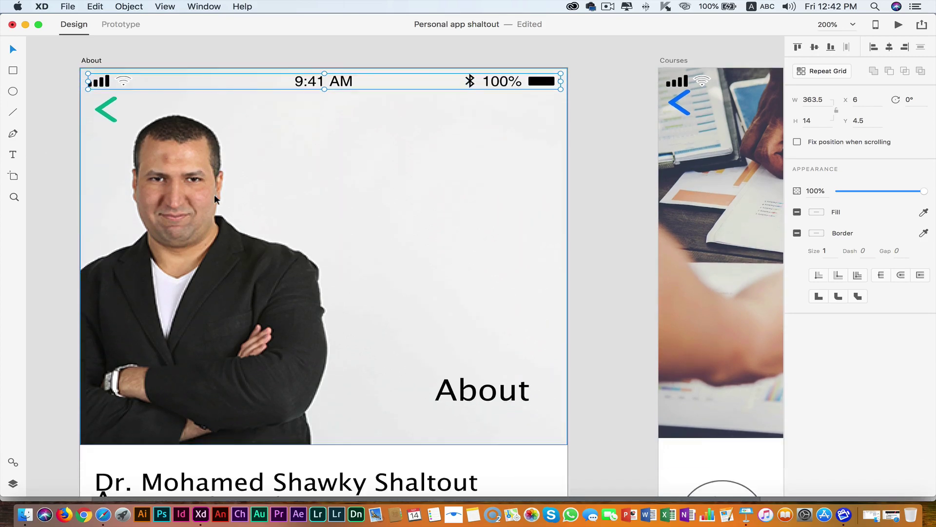
{"action": "key", "text": "super+minus"}
{"action": "key", "text": "super+minus"}
{"action": "key", "text": "super+minus"}
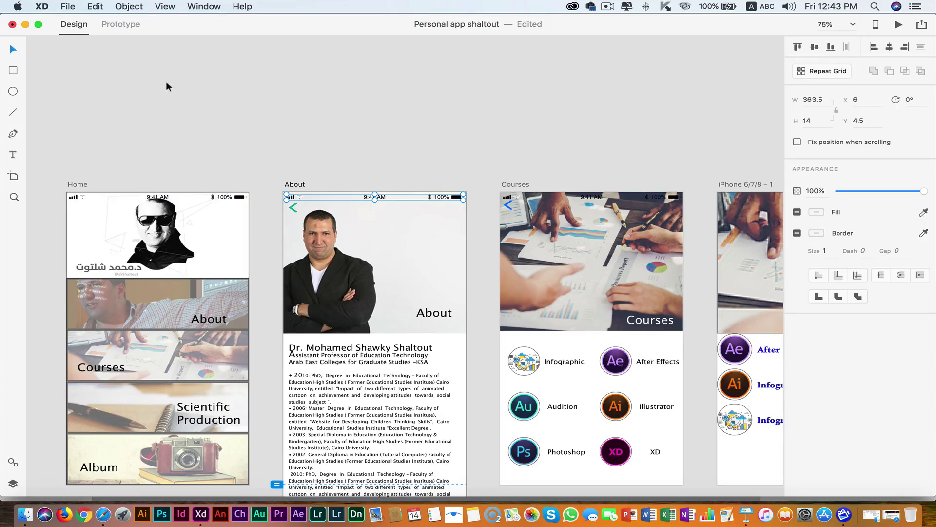
{"action": "left_click", "coordinate": [64, 6]}
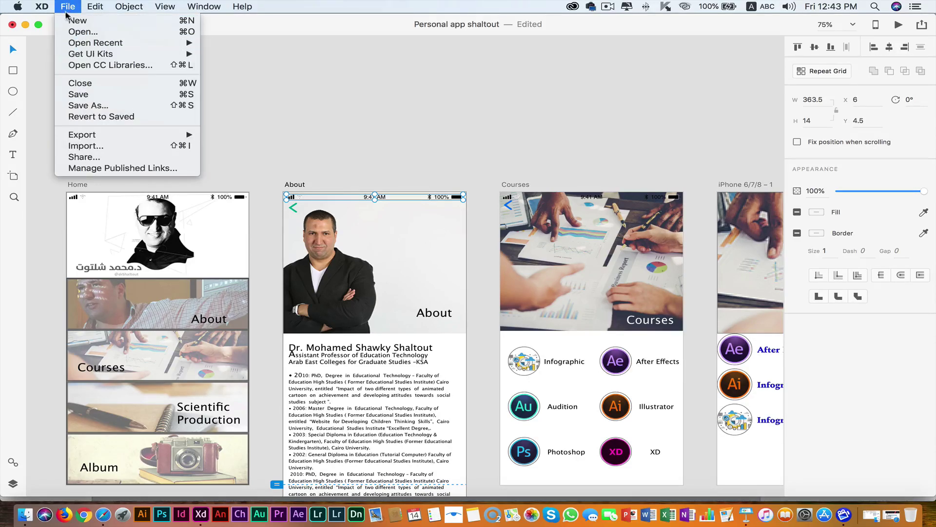
{"action": "mouse_move", "coordinate": [91, 53]}
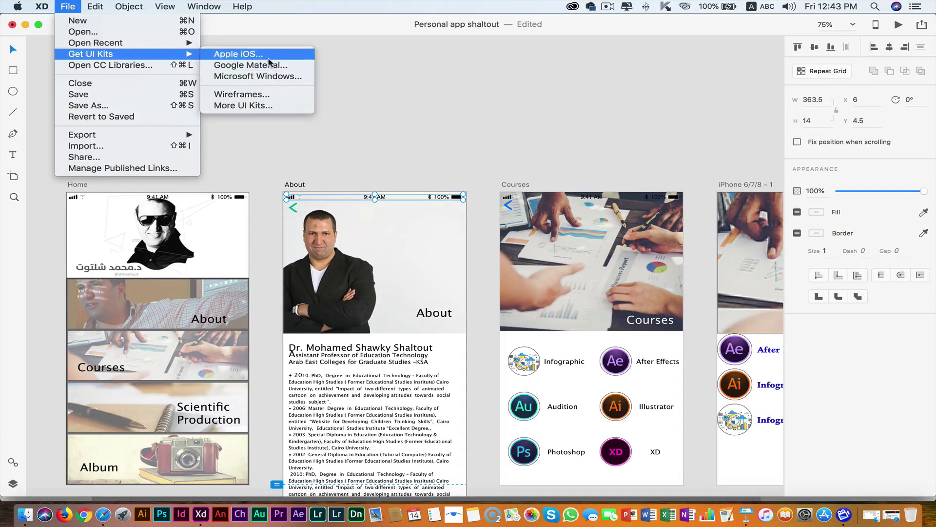
- Open Apple's iOS Design Resources page in Safari and scroll through its kit offerings
{"action": "left_click", "coordinate": [233, 57]}
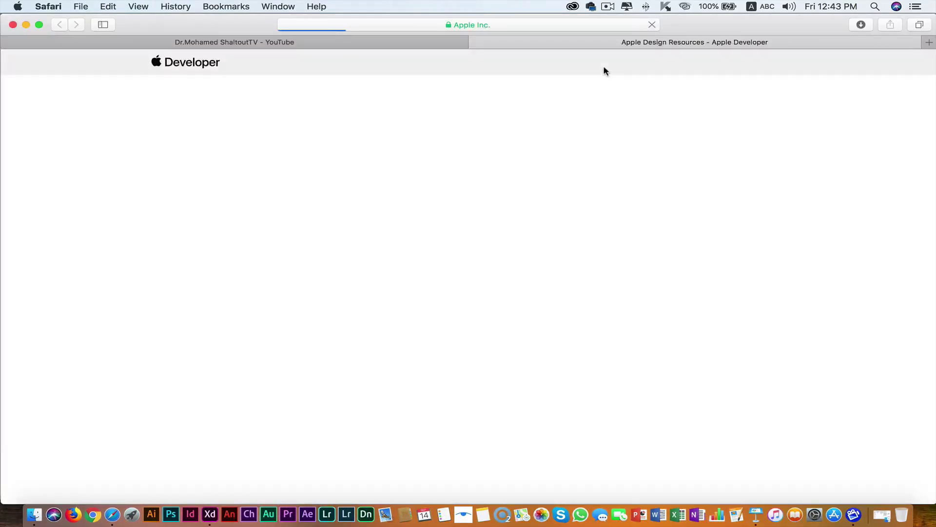
{"action": "scroll", "coordinate": [367, 177], "scroll_direction": "down", "scroll_amount": 8}
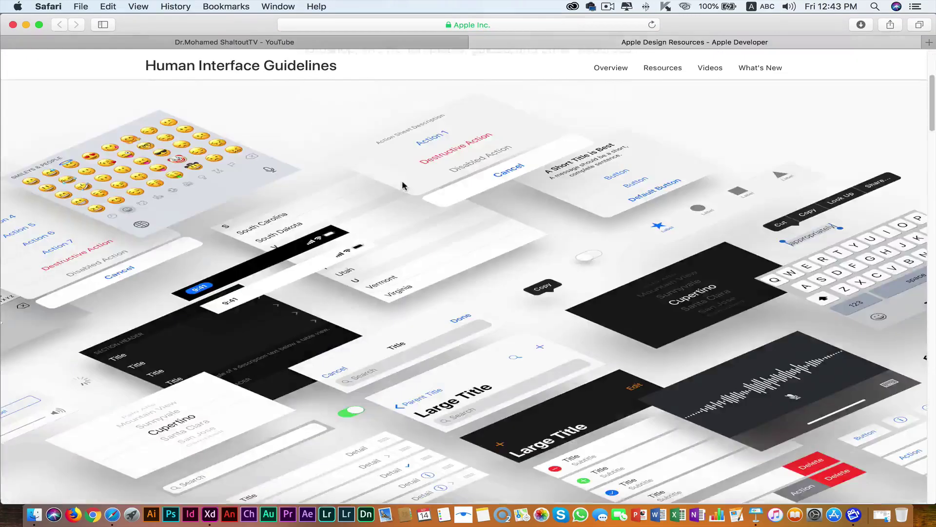
{"action": "scroll", "coordinate": [404, 184], "scroll_direction": "up", "scroll_amount": 8}
{"action": "scroll", "coordinate": [508, 190], "scroll_direction": "down", "scroll_amount": 8}
{"action": "scroll", "coordinate": [524, 194], "scroll_direction": "down", "scroll_amount": 5}
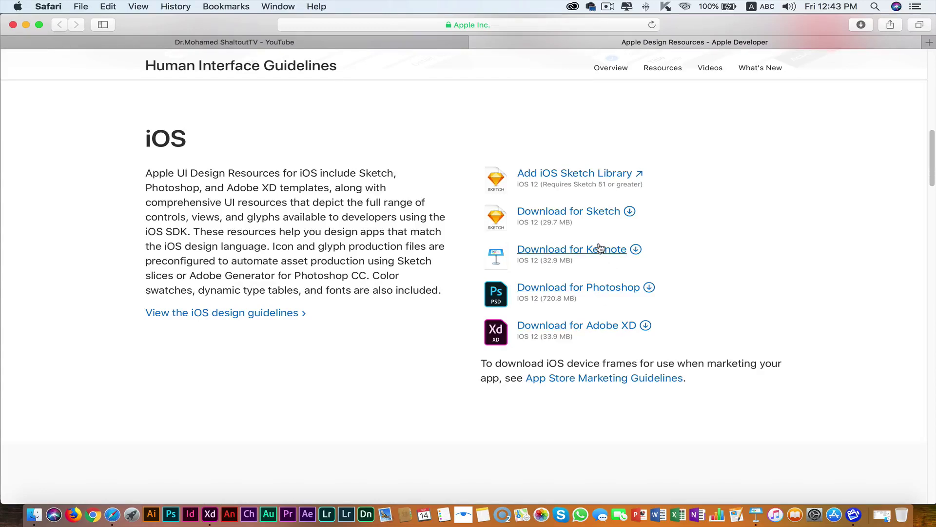
{"action": "scroll", "coordinate": [600, 248], "scroll_direction": "down", "scroll_amount": 5}
{"action": "scroll", "coordinate": [338, 271], "scroll_direction": "down", "scroll_amount": 5}
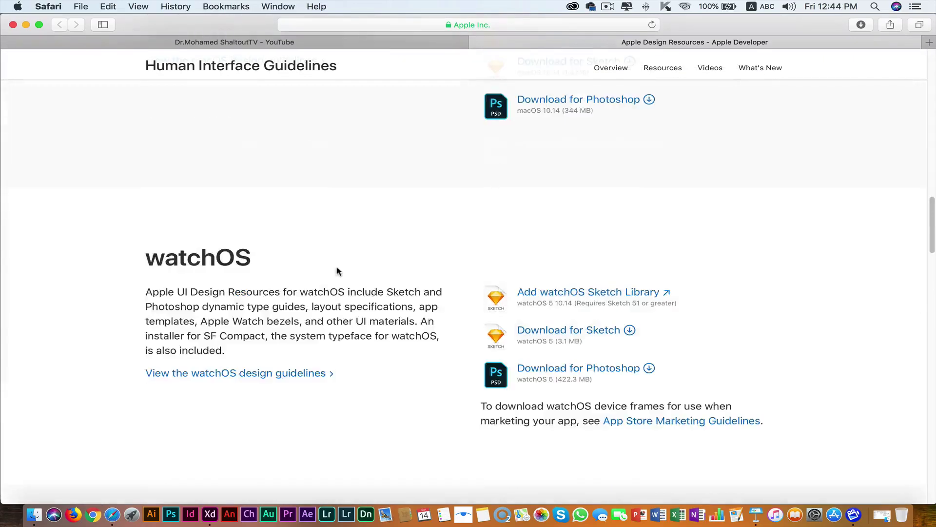
{"action": "scroll", "coordinate": [322, 269], "scroll_direction": "down", "scroll_amount": 3}
{"action": "scroll", "coordinate": [273, 265], "scroll_direction": "up", "scroll_amount": 15}
{"action": "scroll", "coordinate": [238, 264], "scroll_direction": "up", "scroll_amount": 10}
{"action": "scroll", "coordinate": [241, 266], "scroll_direction": "down", "scroll_amount": 10}
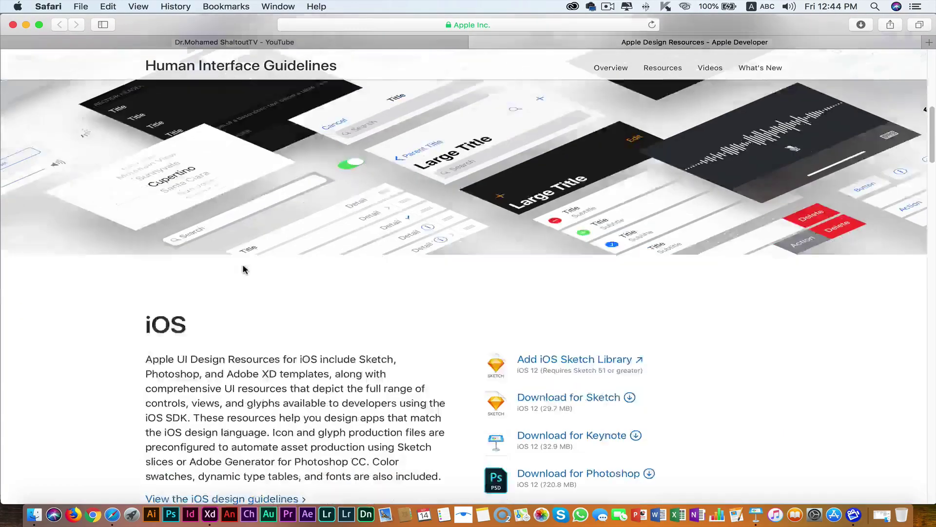
{"action": "scroll", "coordinate": [244, 270], "scroll_direction": "down", "scroll_amount": 5}
- Highlight the iOS and tvOS headings while browsing down to CarPlay and HomeKit
{"action": "double_click", "coordinate": [148, 95]}
{"action": "scroll", "coordinate": [292, 292], "scroll_direction": "down", "scroll_amount": 2}
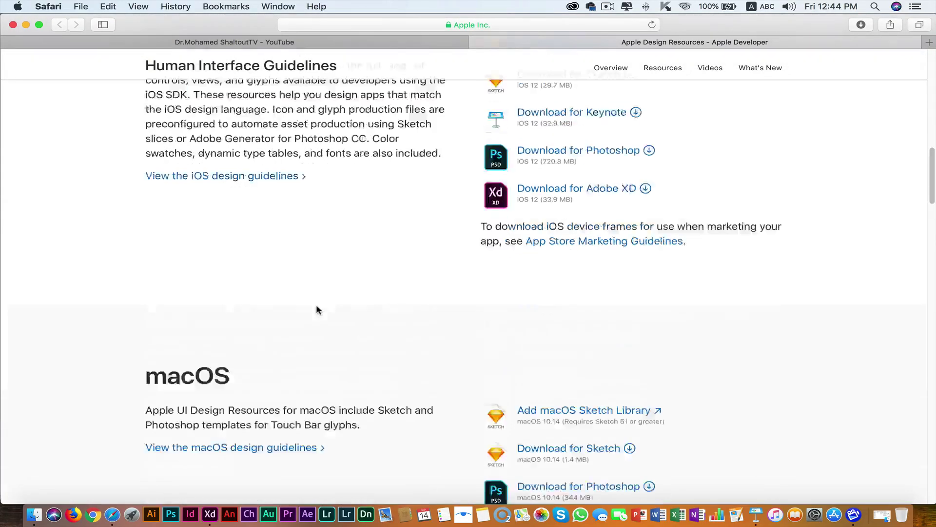
{"action": "scroll", "coordinate": [318, 309], "scroll_direction": "down", "scroll_amount": 2}
{"action": "scroll", "coordinate": [220, 317], "scroll_direction": "down", "scroll_amount": 8}
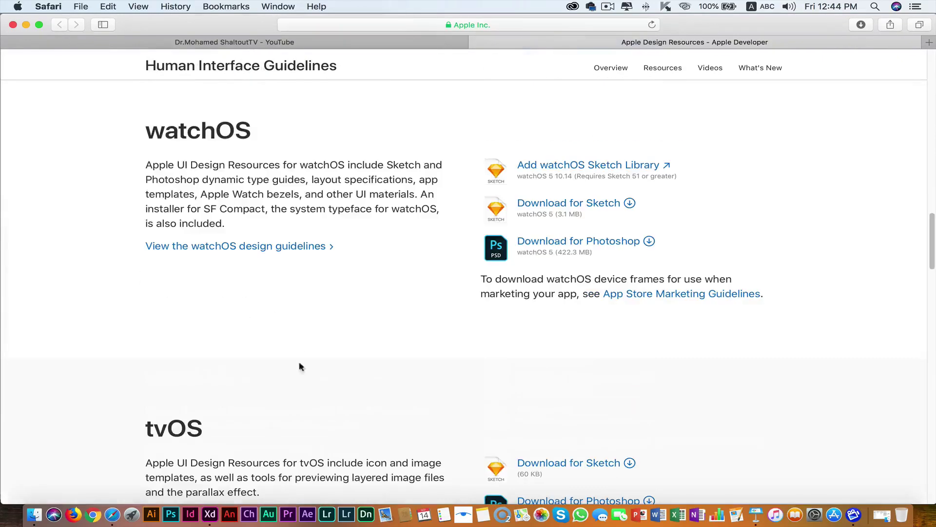
{"action": "double_click", "coordinate": [163, 425]}
{"action": "scroll", "coordinate": [205, 376], "scroll_direction": "down", "scroll_amount": 7}
{"action": "scroll", "coordinate": [214, 365], "scroll_direction": "down", "scroll_amount": 5}
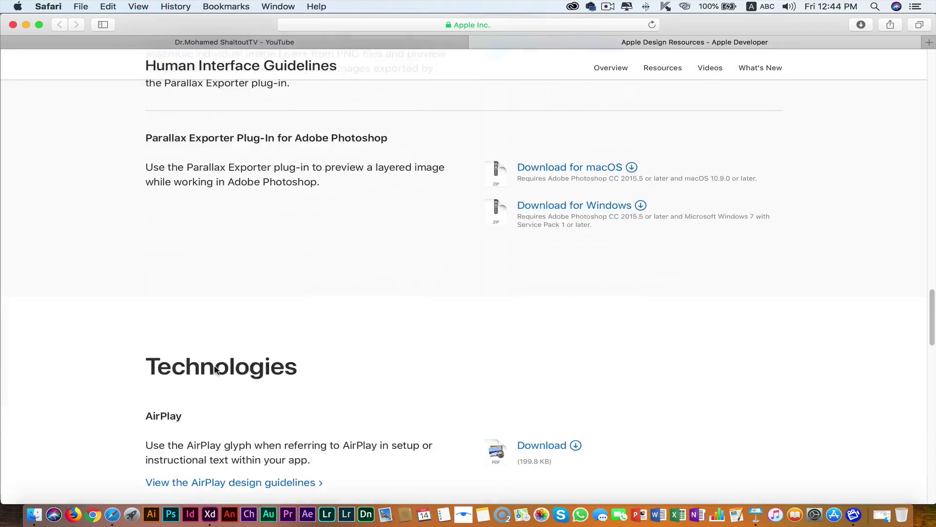
{"action": "scroll", "coordinate": [246, 347], "scroll_direction": "down", "scroll_amount": 5}
{"action": "scroll", "coordinate": [252, 316], "scroll_direction": "down", "scroll_amount": 8}
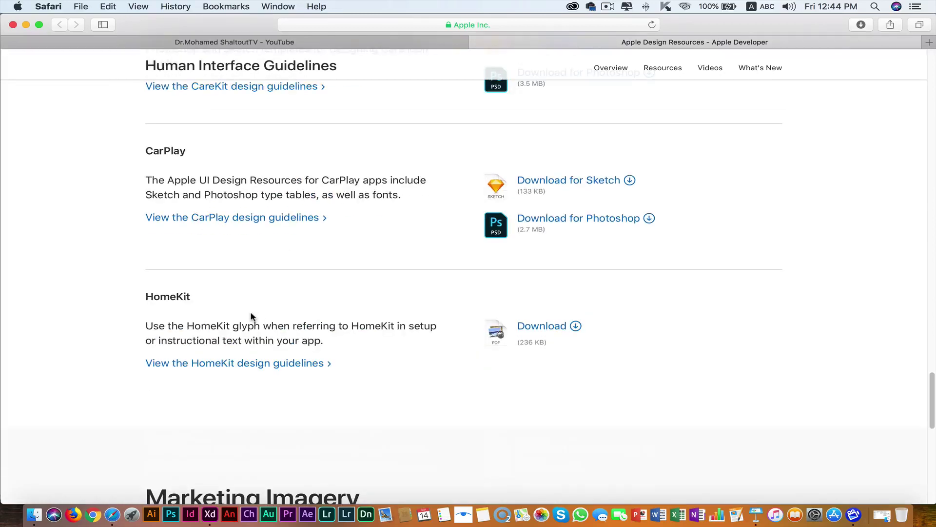
- Return to XD and open Adobe's More UI Kits page in Safari
{"action": "left_click", "coordinate": [209, 513]}
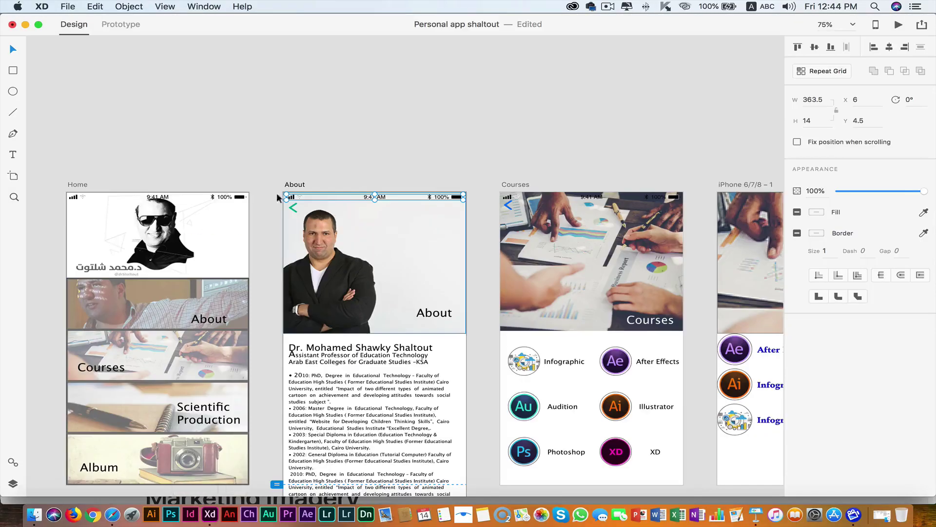
{"action": "left_click", "coordinate": [74, 6]}
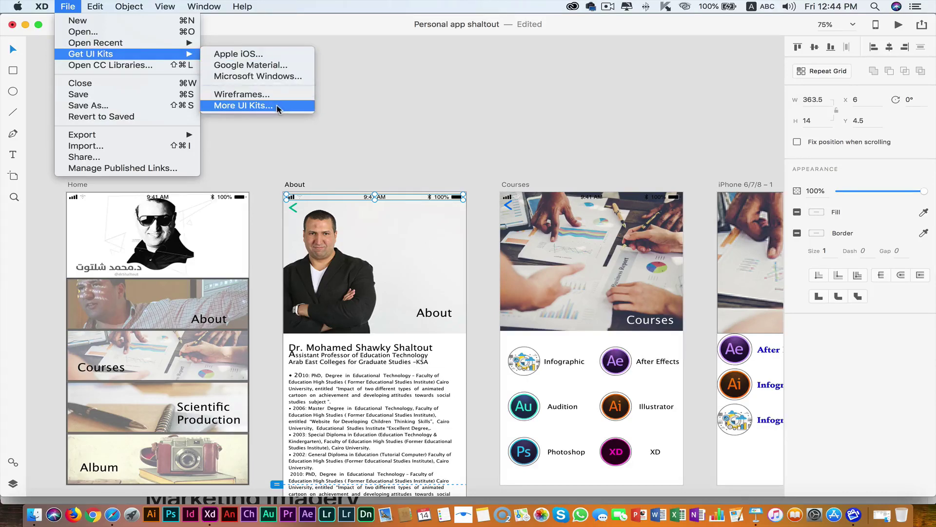
{"action": "left_click", "coordinate": [275, 106]}
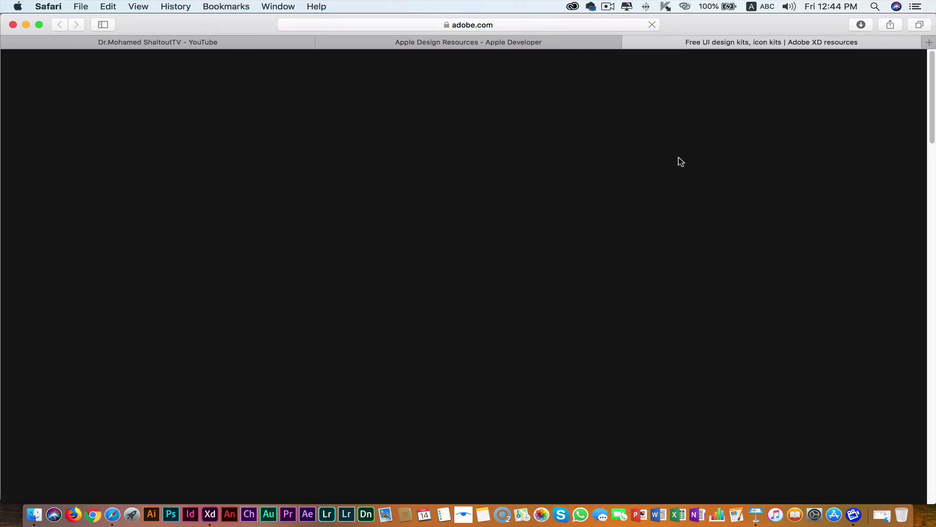
{"action": "scroll", "coordinate": [801, 187], "scroll_direction": "down", "scroll_amount": 3}
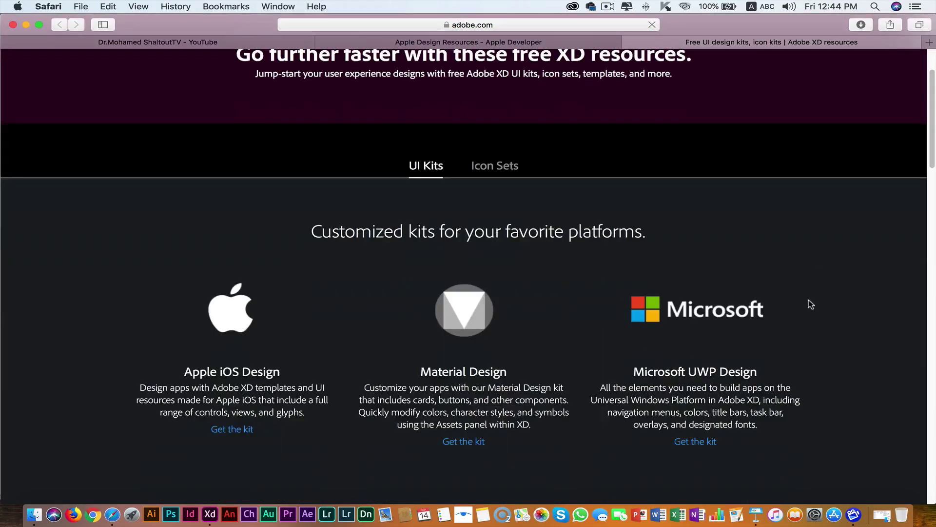
{"action": "scroll", "coordinate": [572, 400], "scroll_direction": "up", "scroll_amount": 1}
{"action": "scroll", "coordinate": [299, 366], "scroll_direction": "down", "scroll_amount": 3}
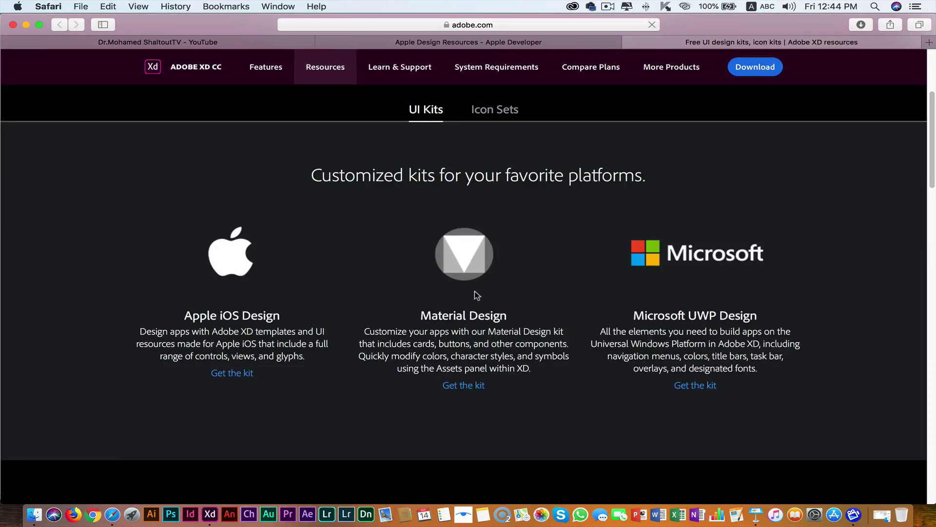
- Scroll past third-party kits like Dashboard and Cooin, then back up to the Material Design kit
{"action": "scroll", "coordinate": [475, 294], "scroll_direction": "down", "scroll_amount": 2}
{"action": "scroll", "coordinate": [526, 293], "scroll_direction": "down", "scroll_amount": 3}
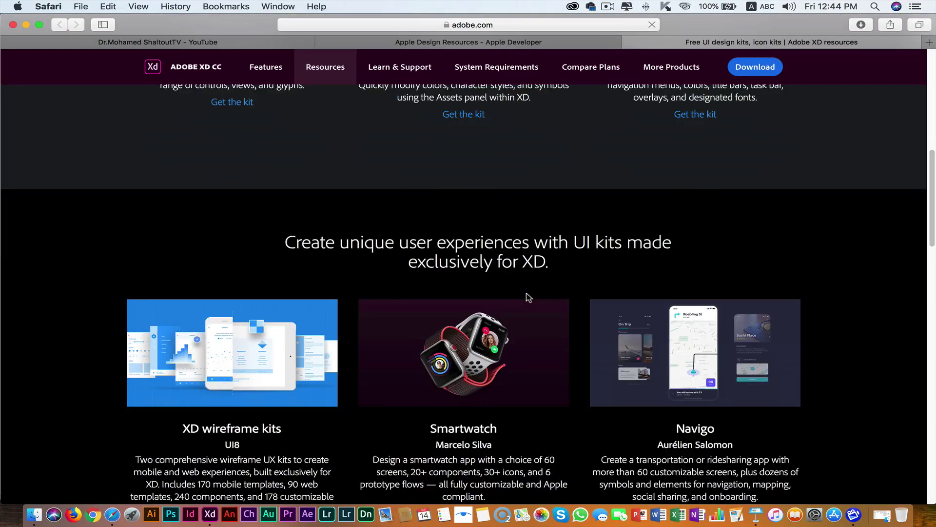
{"action": "scroll", "coordinate": [528, 297], "scroll_direction": "down", "scroll_amount": 2}
{"action": "scroll", "coordinate": [528, 297], "scroll_direction": "down", "scroll_amount": 2}
{"action": "scroll", "coordinate": [528, 297], "scroll_direction": "down", "scroll_amount": 5}
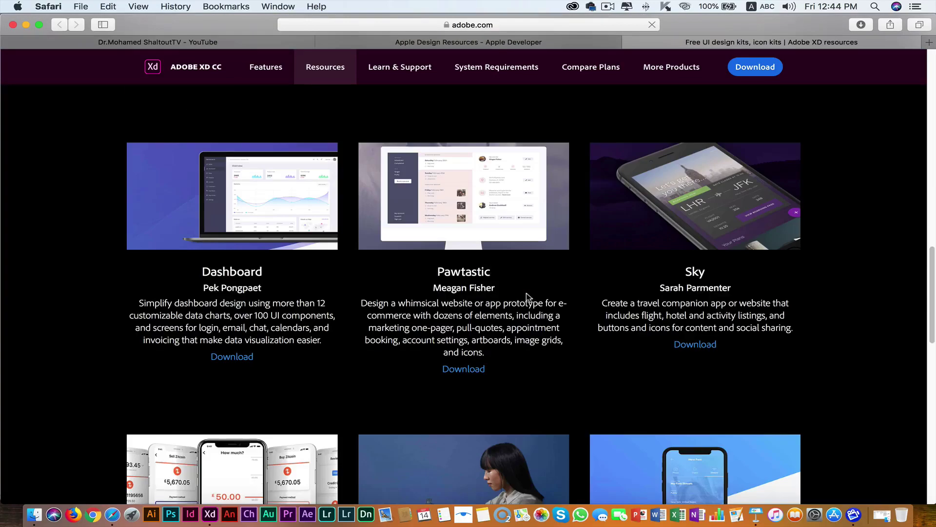
{"action": "scroll", "coordinate": [527, 296], "scroll_direction": "down", "scroll_amount": 1}
{"action": "scroll", "coordinate": [528, 297], "scroll_direction": "down", "scroll_amount": 5}
{"action": "scroll", "coordinate": [529, 298], "scroll_direction": "down", "scroll_amount": 3}
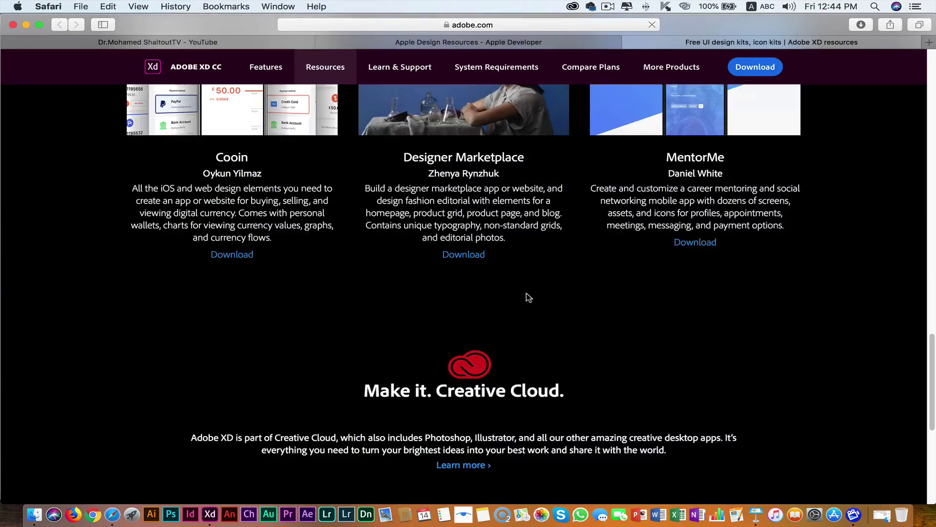
{"action": "scroll", "coordinate": [528, 297], "scroll_direction": "up", "scroll_amount": 5}
{"action": "scroll", "coordinate": [528, 297], "scroll_direction": "up", "scroll_amount": 5}
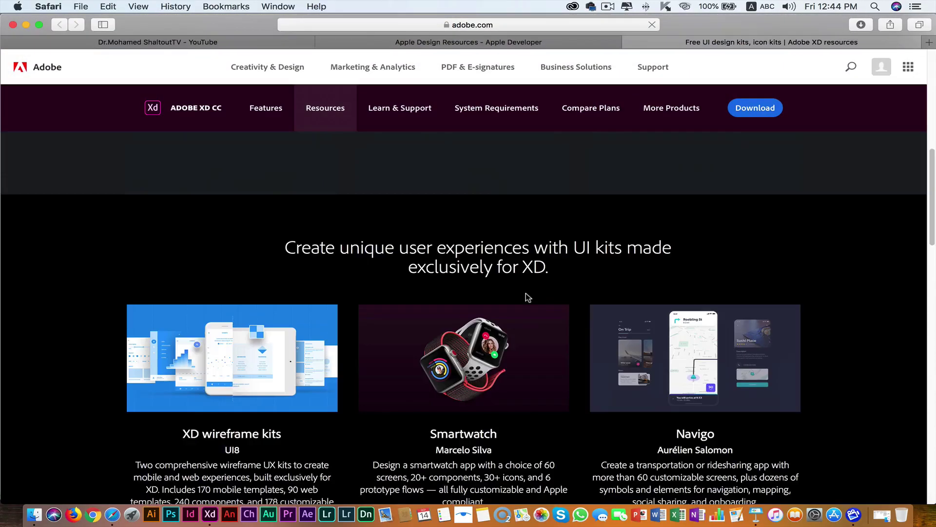
{"action": "scroll", "coordinate": [527, 297], "scroll_direction": "up", "scroll_amount": 5}
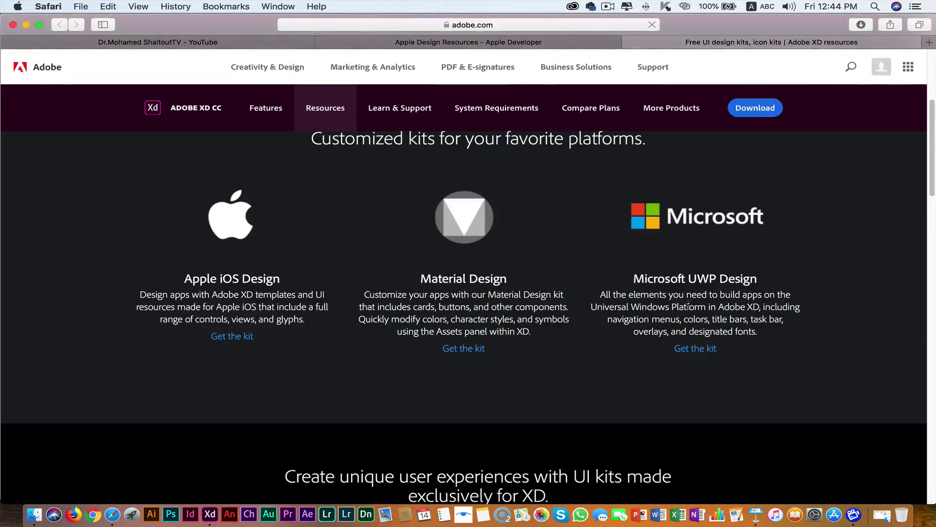
- Download the Material Design UI kit and reveal xd-resources-material-design-ui.xd in Finder
{"action": "left_click", "coordinate": [469, 351]}
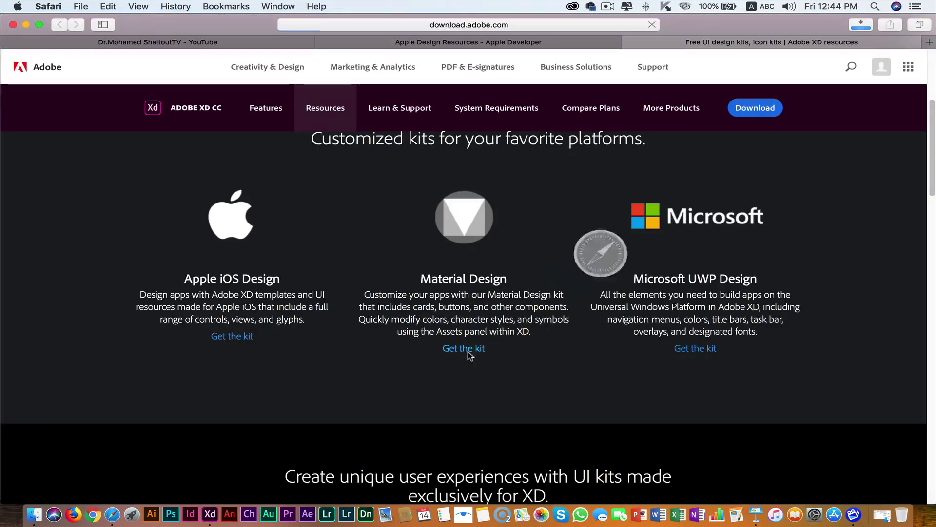
{"action": "left_click", "coordinate": [866, 24]}
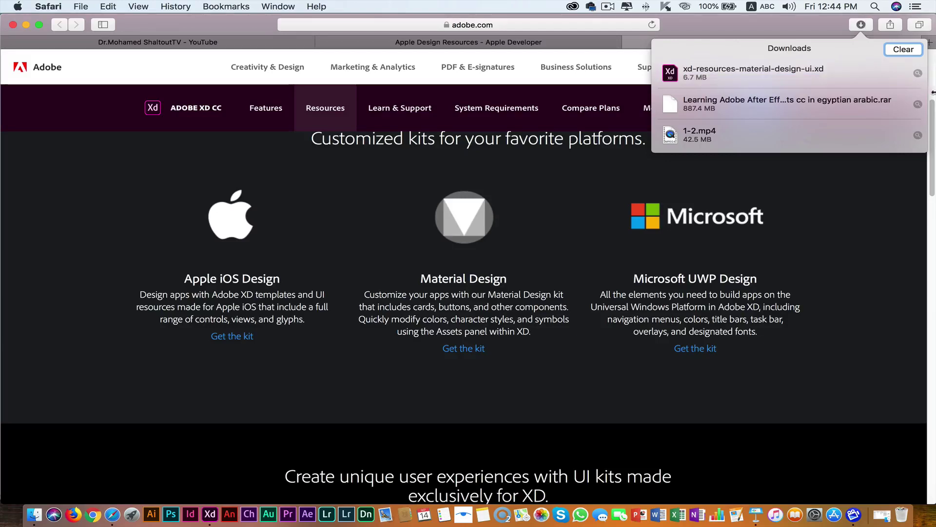
{"action": "left_click", "coordinate": [917, 74]}
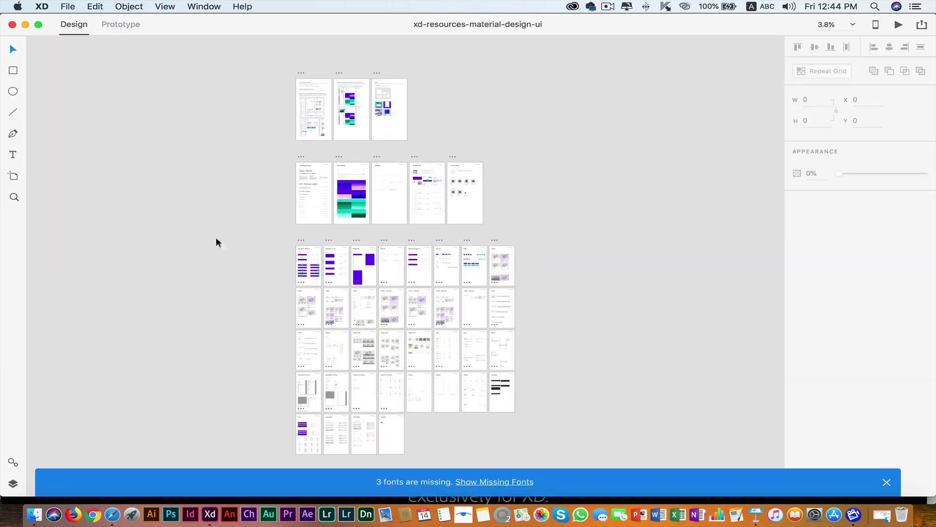
- Zoom into the Material kit's second artboard, scroll around it, and zoom back out
{"action": "left_click", "coordinate": [13, 198]}
{"action": "left_click", "coordinate": [341, 105]}
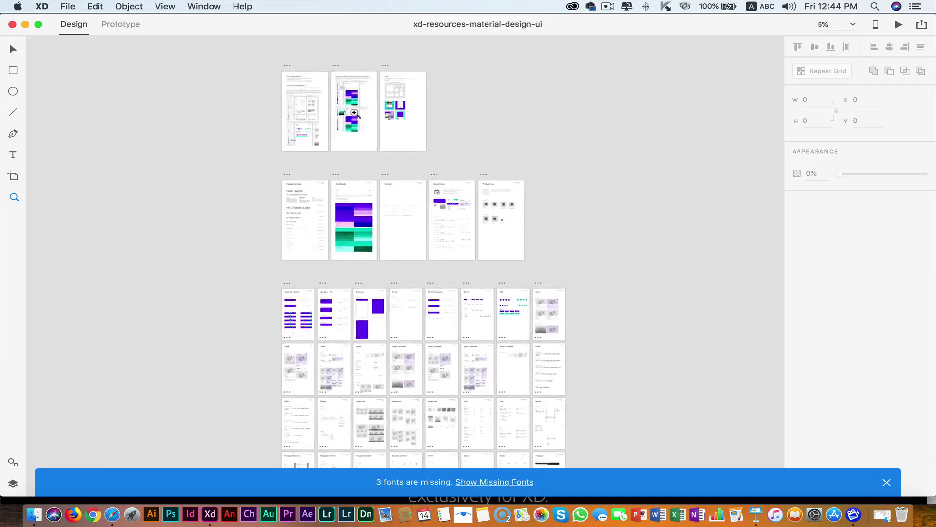
{"action": "scroll", "coordinate": [356, 118], "scroll_direction": "up", "scroll_amount": 3}
{"action": "scroll", "coordinate": [346, 118], "scroll_direction": "up", "scroll_amount": 3}
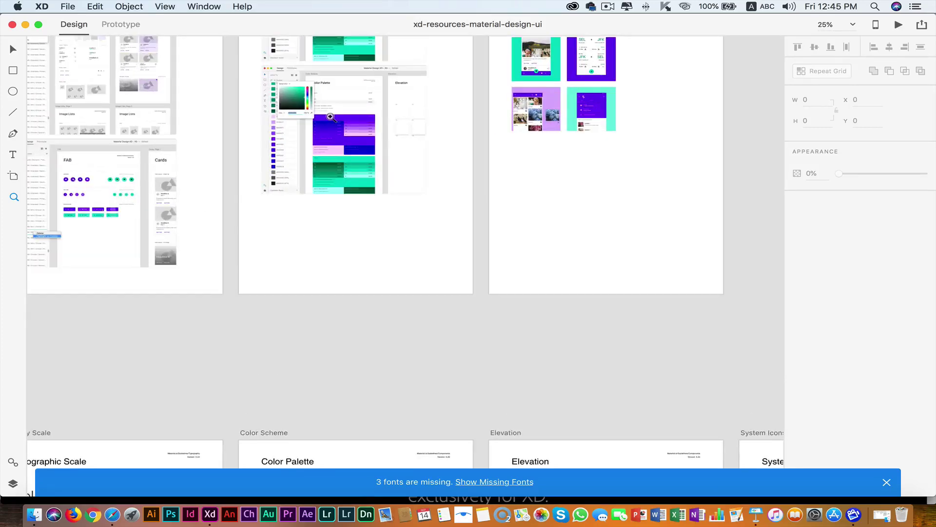
{"action": "scroll", "coordinate": [336, 118], "scroll_direction": "up", "scroll_amount": 3}
{"action": "scroll", "coordinate": [331, 118], "scroll_direction": "up", "scroll_amount": 3}
{"action": "scroll", "coordinate": [292, 127], "scroll_direction": "up", "scroll_amount": 3}
{"action": "scroll", "coordinate": [234, 137], "scroll_direction": "up", "scroll_amount": 3}
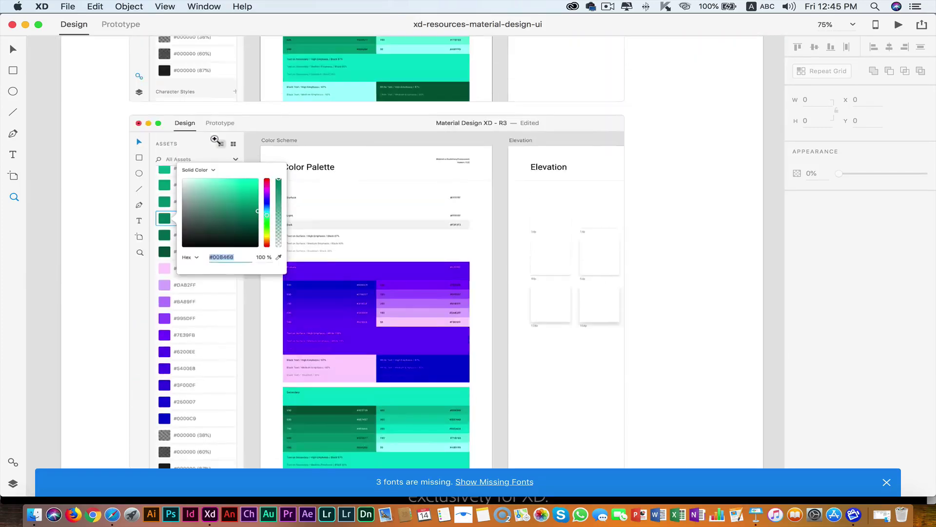
{"action": "scroll", "coordinate": [216, 140], "scroll_direction": "up", "scroll_amount": 3}
{"action": "scroll", "coordinate": [216, 140], "scroll_direction": "up", "scroll_amount": 3}
{"action": "scroll", "coordinate": [216, 140], "scroll_direction": "down", "scroll_amount": 6}
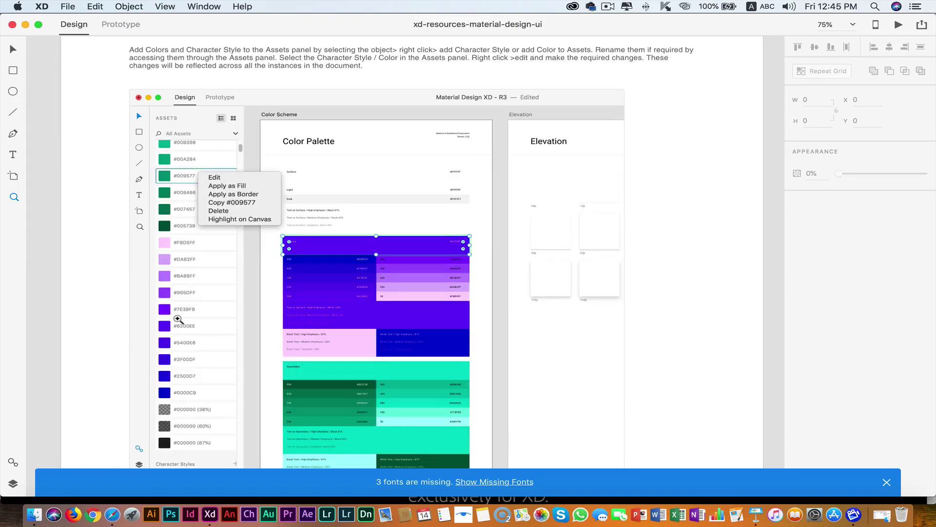
{"action": "key", "text": "super+minus"}
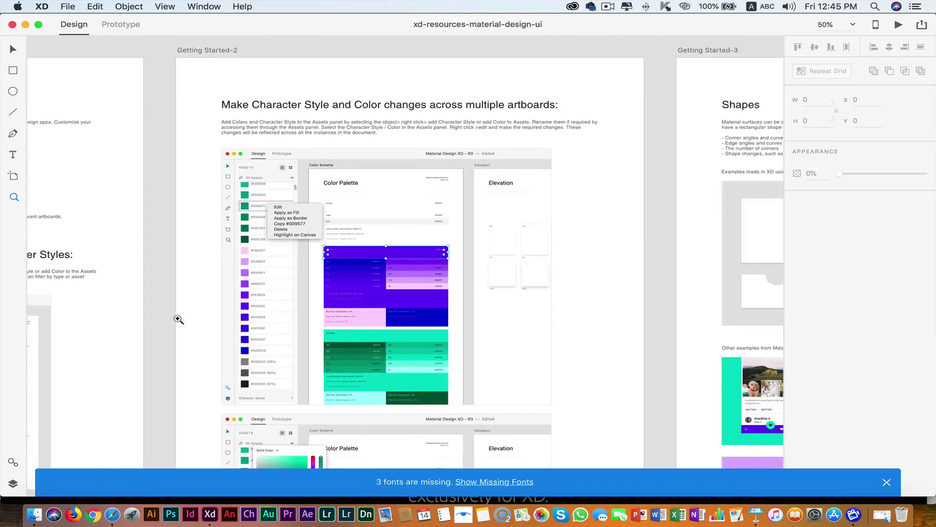
- Zoom into the Shapes artboard's example card, dismiss the missing fonts notice, and reposition the phone mockup
{"action": "left_click", "coordinate": [765, 427]}
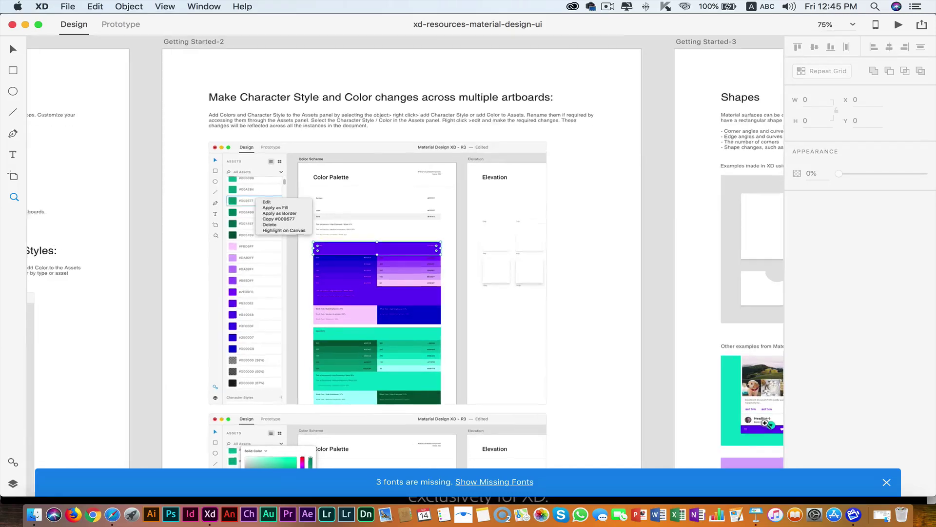
{"action": "left_click", "coordinate": [767, 428]}
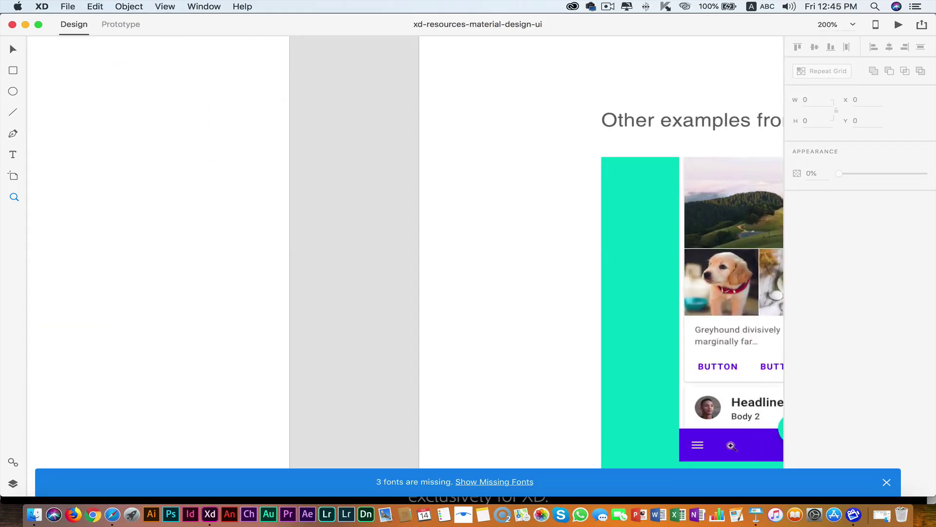
{"action": "left_click", "coordinate": [886, 482]}
{"action": "left_click", "coordinate": [723, 417]}
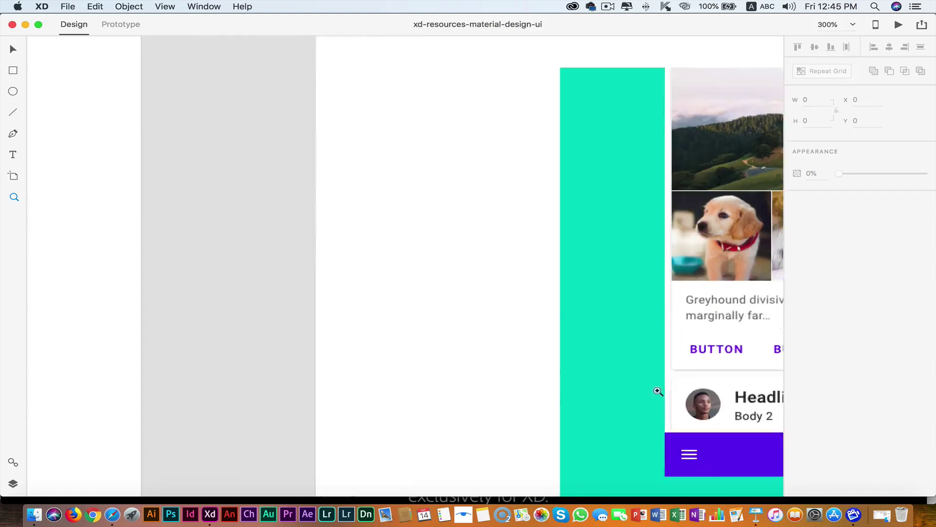
{"action": "left_click", "coordinate": [13, 48]}
{"action": "key", "text": "super+v"}
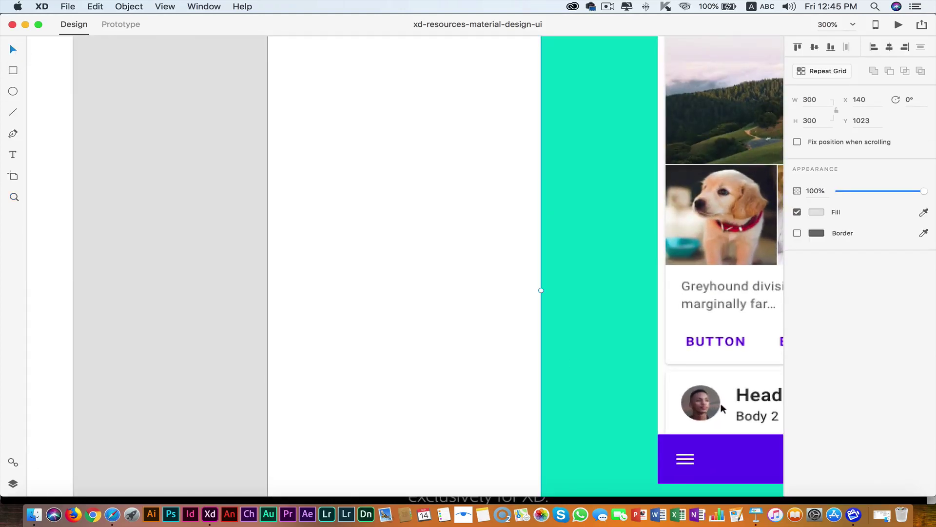
{"action": "left_click_drag", "start_coordinate": [720, 406], "coordinate": [492, 368]}
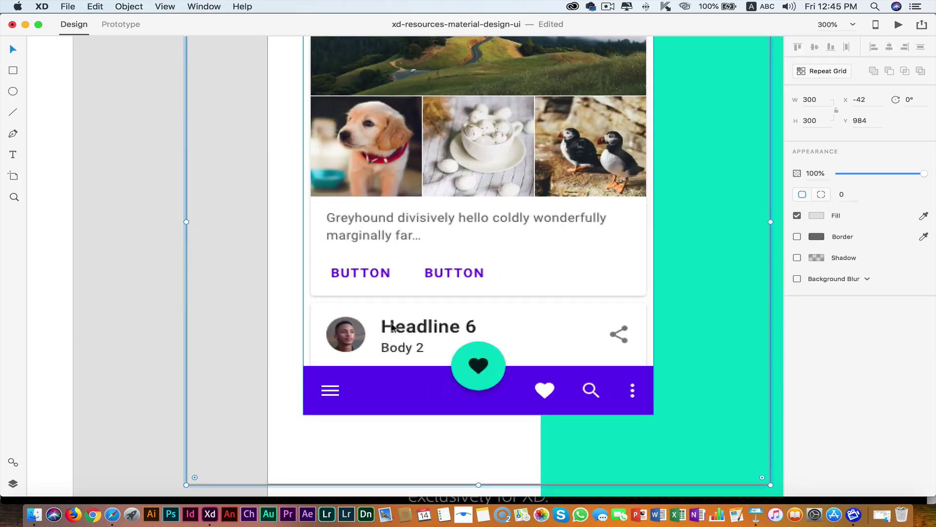
{"action": "left_click", "coordinate": [489, 370]}
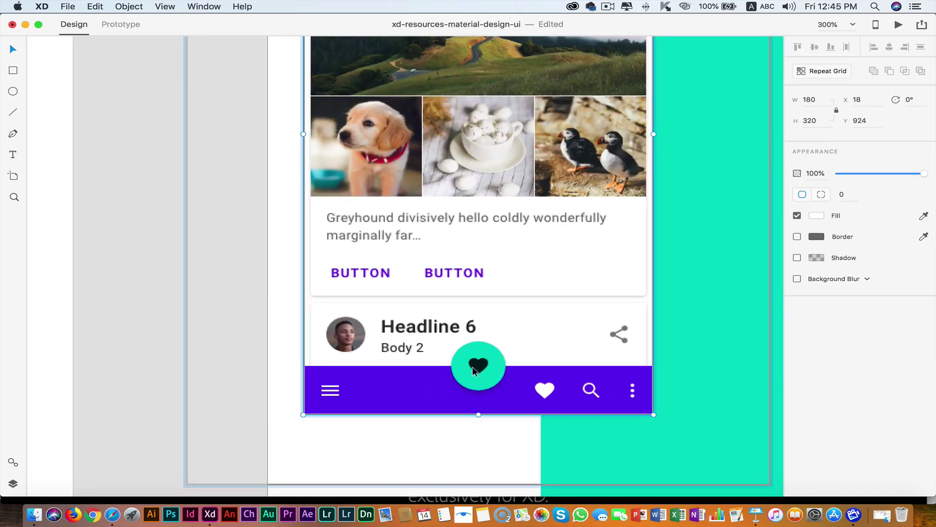
{"action": "mouse_move", "coordinate": [473, 370]}
{"action": "left_mouse_down"}
{"action": "mouse_move", "coordinate": [419, 365]}
{"action": "mouse_move", "coordinate": [496, 372]}
{"action": "left_mouse_up"}
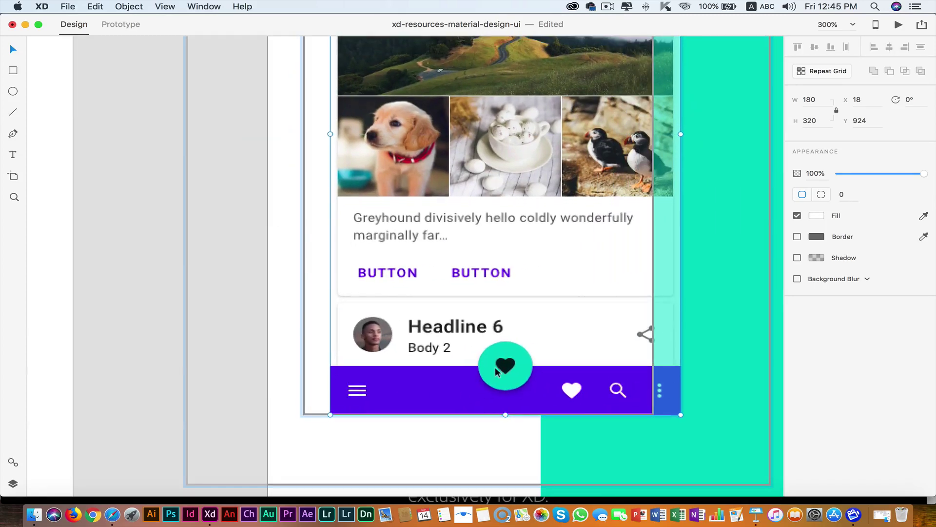
- Zoom out and drag the System Icons row onto the canvas above the artboards
{"action": "key", "text": "super+0"}
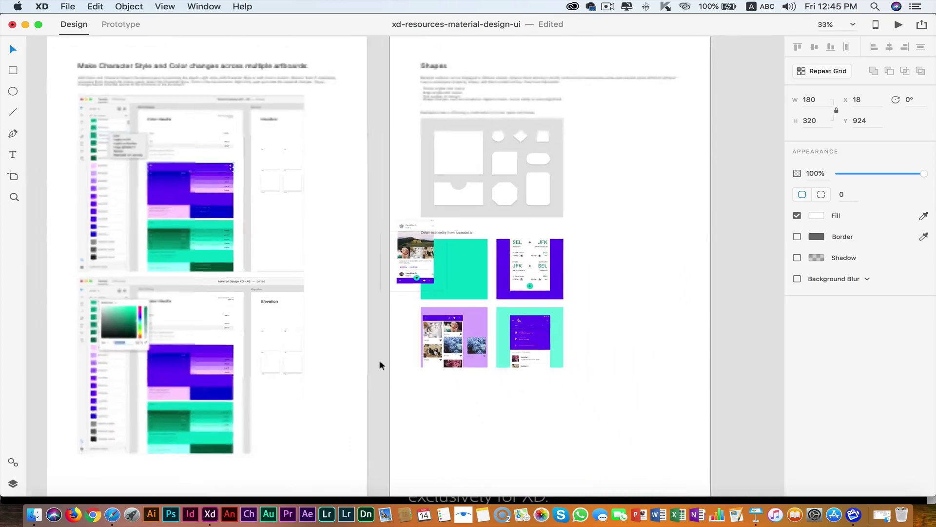
{"action": "key", "text": "super+minus"}
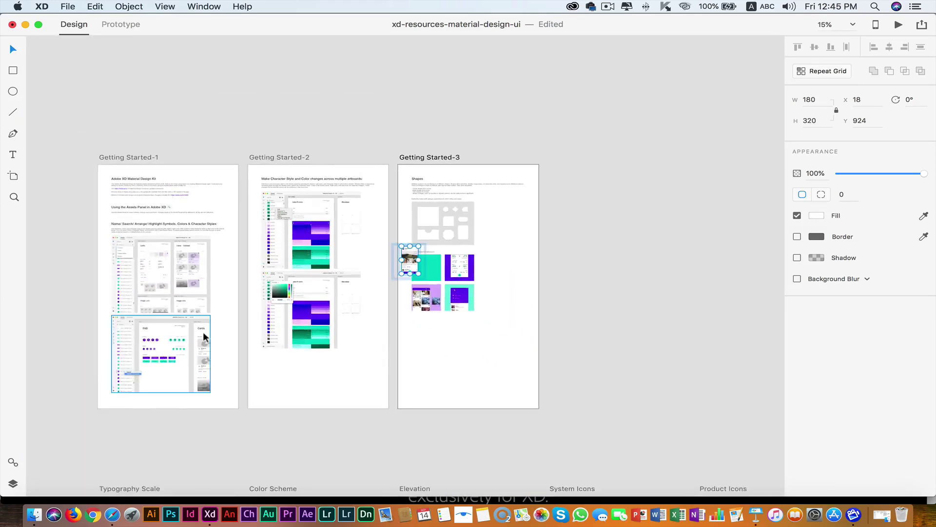
{"action": "scroll", "coordinate": [205, 336], "scroll_direction": "down", "scroll_amount": 4}
{"action": "scroll", "coordinate": [207, 336], "scroll_direction": "down", "scroll_amount": 2}
{"action": "scroll", "coordinate": [208, 335], "scroll_direction": "down", "scroll_amount": 4}
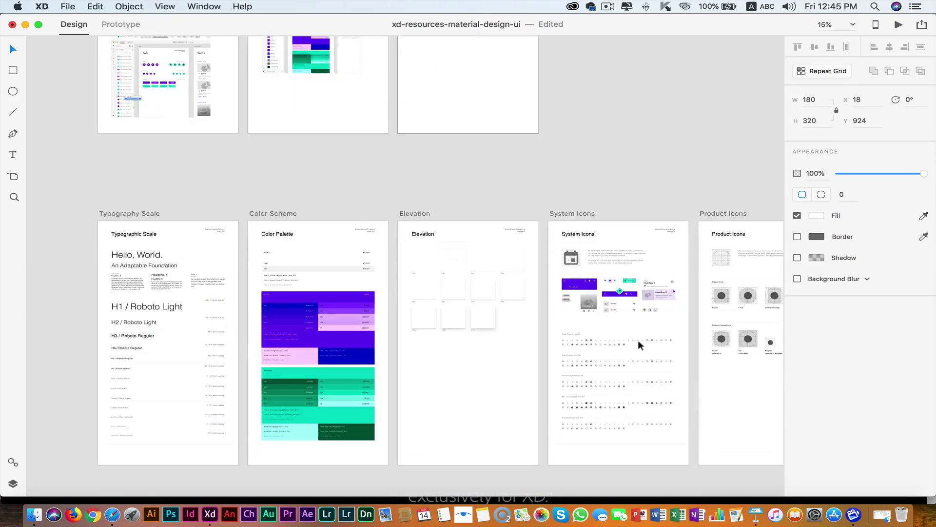
{"action": "left_click", "coordinate": [619, 362]}
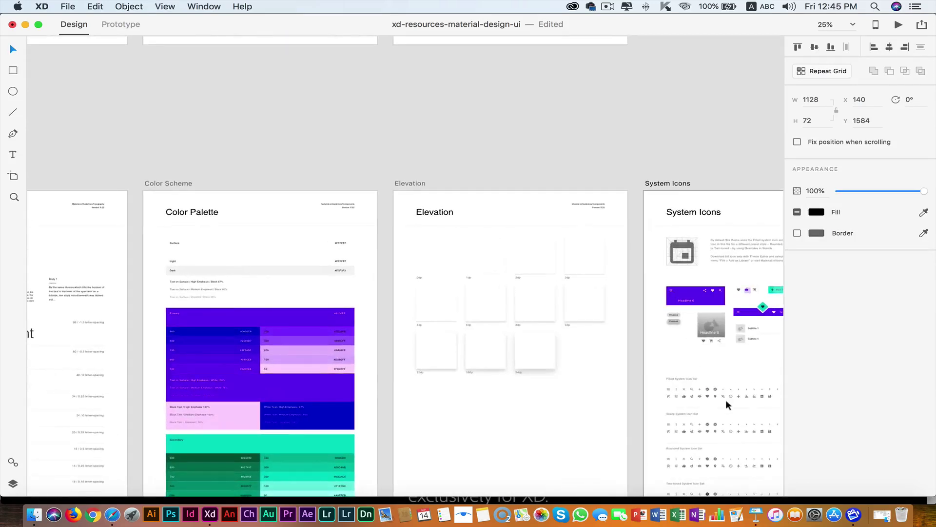
{"action": "mouse_move", "coordinate": [734, 414]}
{"action": "left_mouse_down"}
{"action": "mouse_move", "coordinate": [473, 207]}
{"action": "mouse_move", "coordinate": [457, 148]}
{"action": "left_mouse_up"}
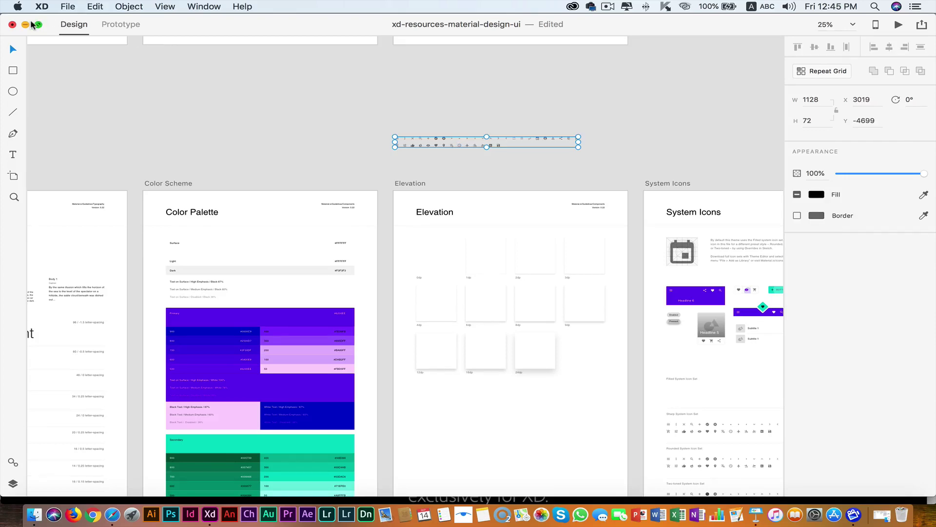
- Paste the icon row, then accidentally move and delete the CV text block and restore it
{"action": "scroll", "coordinate": [409, 390], "scroll_direction": "down", "scroll_amount": 3}
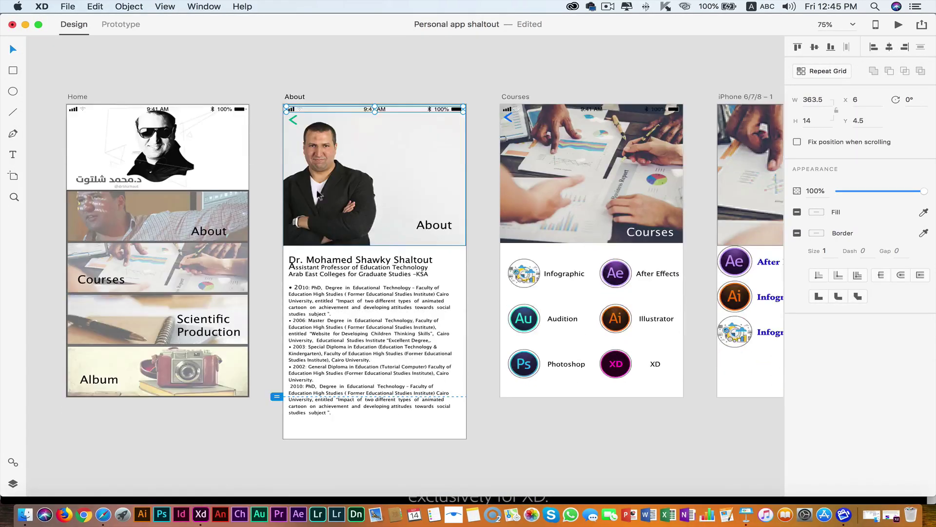
{"action": "scroll", "coordinate": [409, 390], "scroll_direction": "down", "scroll_amount": 3}
{"action": "key", "text": "super+v"}
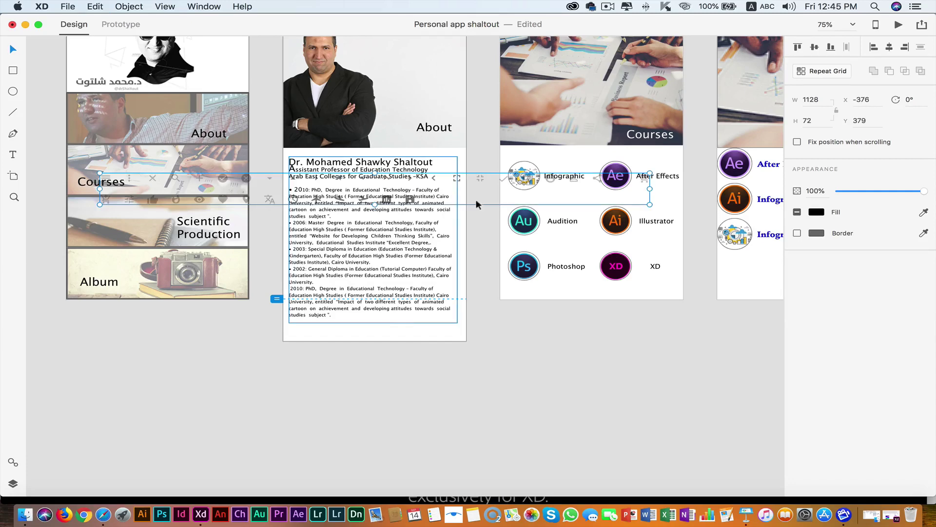
{"action": "mouse_move", "coordinate": [409, 204]}
{"action": "left_mouse_down"}
{"action": "mouse_move", "coordinate": [497, 358]}
{"action": "mouse_move", "coordinate": [507, 396]}
{"action": "left_mouse_up"}
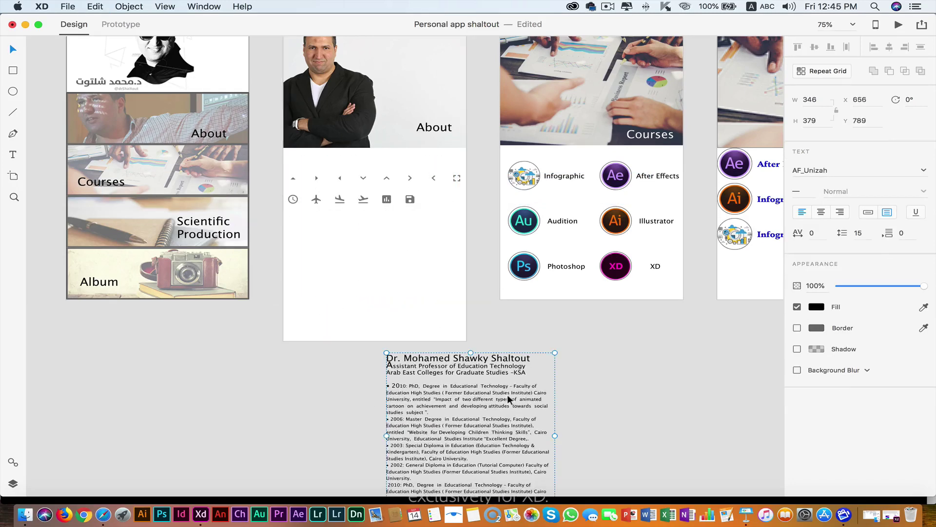
{"action": "key", "text": "Delete"}
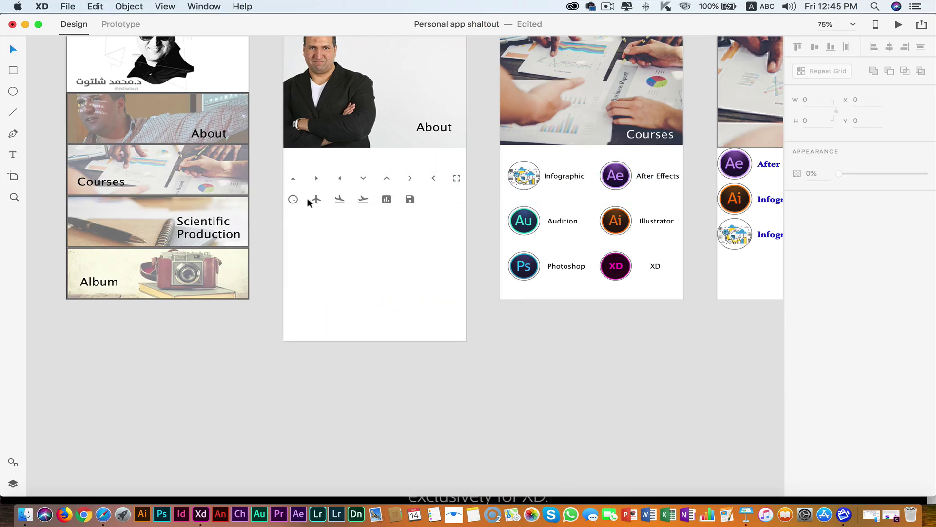
{"action": "key", "text": "ctrl+z"}
{"action": "key", "text": "ctrl+z"}
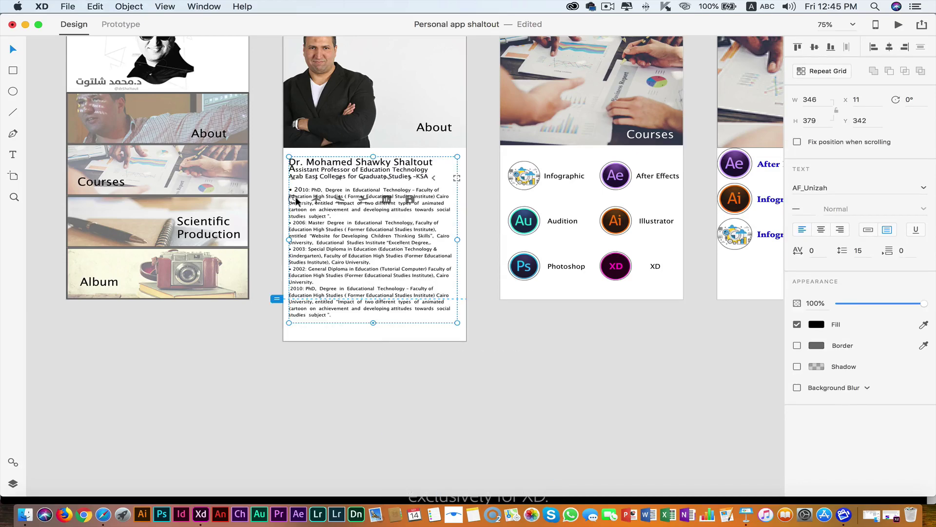
- Move the icon row below the About screen and zoom in to select it
{"action": "left_click_drag", "start_coordinate": [434, 201], "coordinate": [499, 406]}
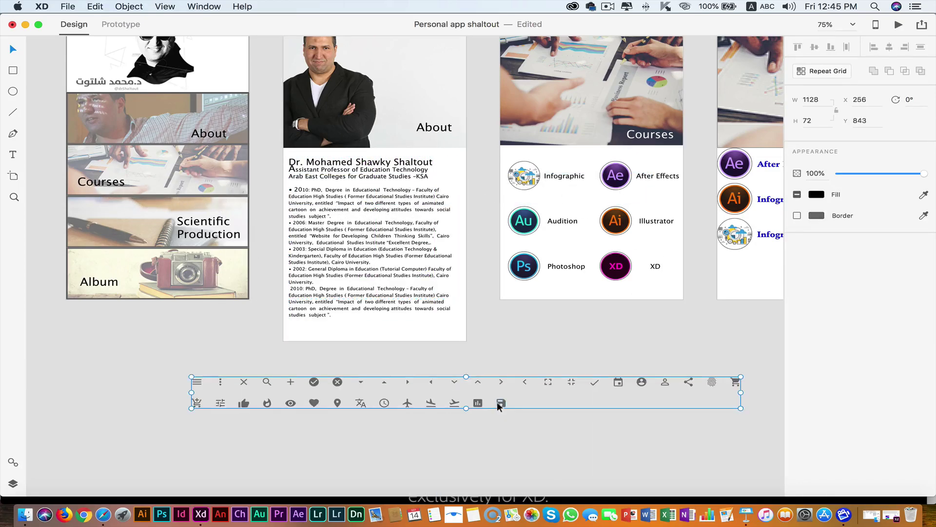
{"action": "key", "text": "ctrl+1"}
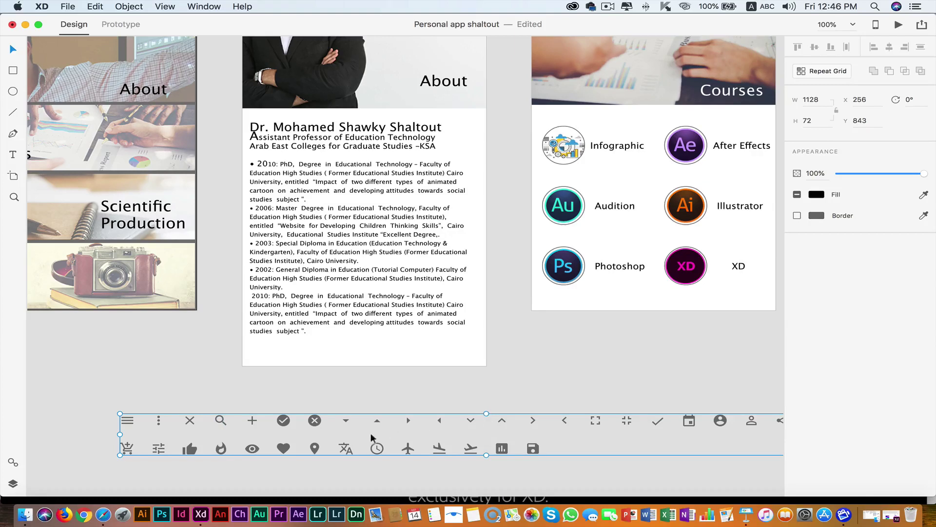
{"action": "left_click", "coordinate": [187, 451]}
{"action": "left_click", "coordinate": [187, 451]}
- Select one icon in the row and give it a red #F70303 border
{"action": "left_click", "coordinate": [633, 423]}
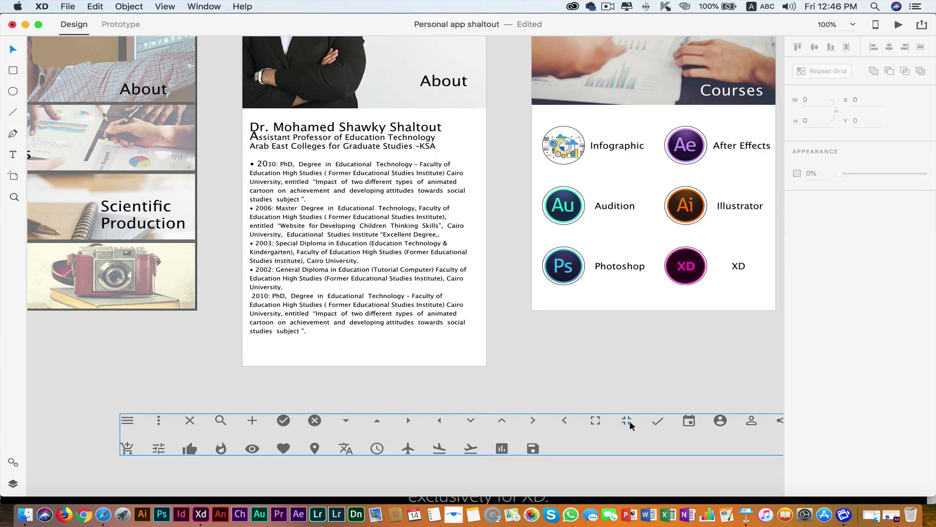
{"action": "double_click", "coordinate": [628, 423]}
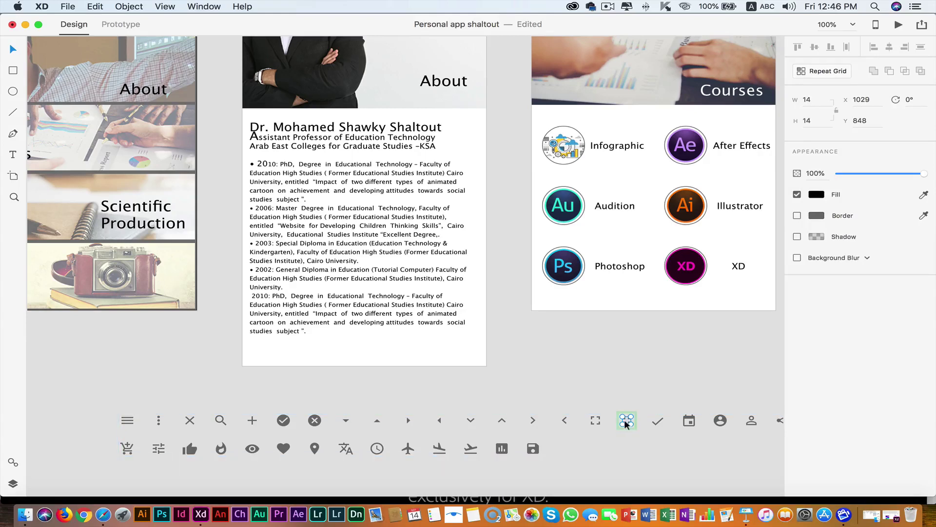
{"action": "left_click_drag", "start_coordinate": [634, 429], "coordinate": [618, 386]}
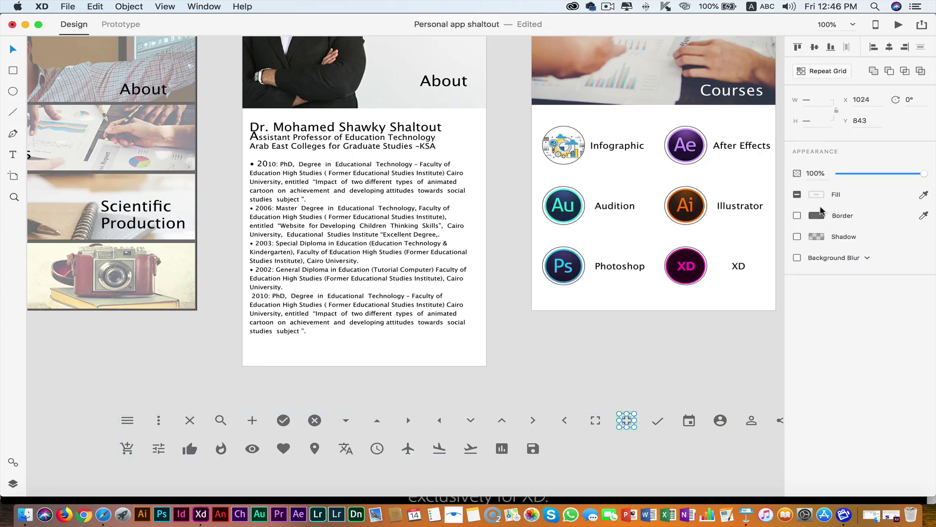
{"action": "left_click", "coordinate": [816, 215]}
{"action": "left_click_drag", "start_coordinate": [753, 208], "coordinate": [760, 153]}
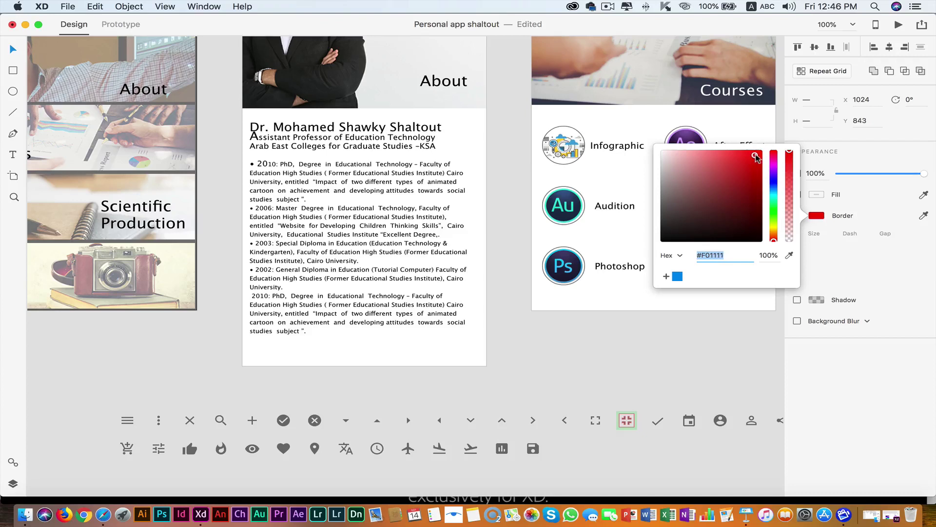
- Close the colour picker, reselect the whole icon row and open the File menu
{"action": "left_click", "coordinate": [656, 323]}
{"action": "left_click", "coordinate": [626, 425]}
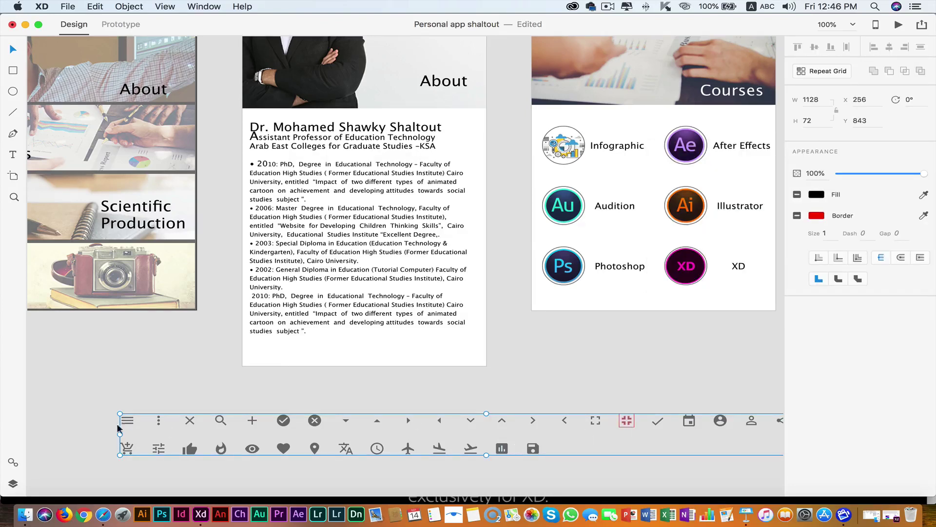
{"action": "left_click", "coordinate": [68, 6]}
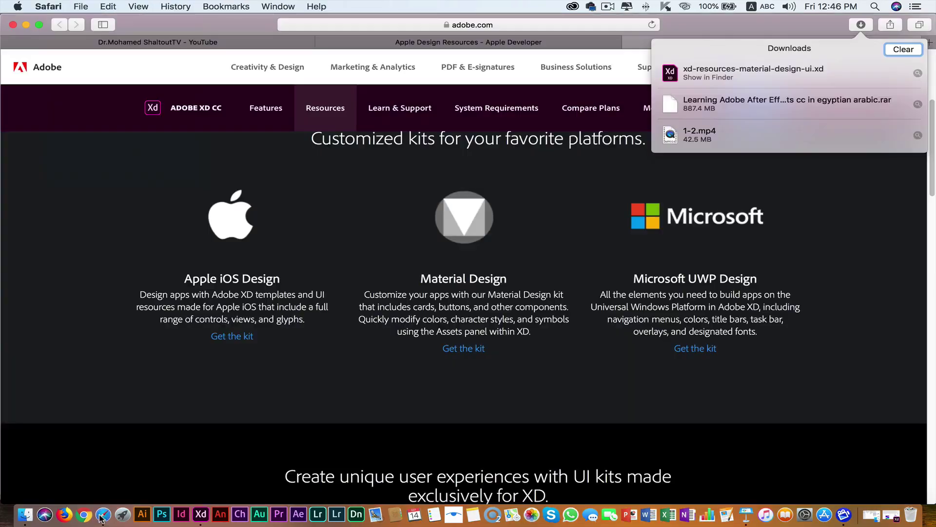
- Switch to Safari and scroll down through the Adobe XD free UI kits page
{"action": "left_click", "coordinate": [101, 517]}
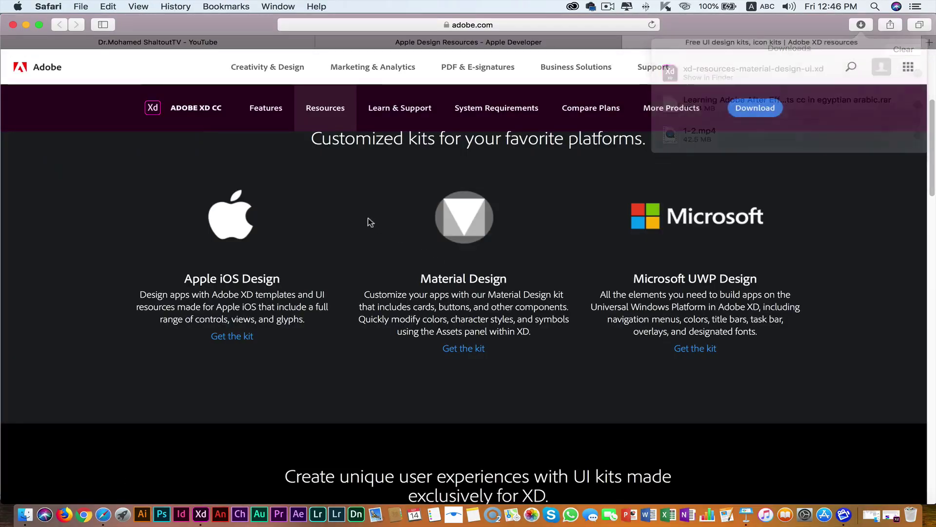
{"action": "scroll", "coordinate": [367, 220], "scroll_direction": "up", "scroll_amount": 1}
{"action": "scroll", "coordinate": [302, 239], "scroll_direction": "down", "scroll_amount": 5}
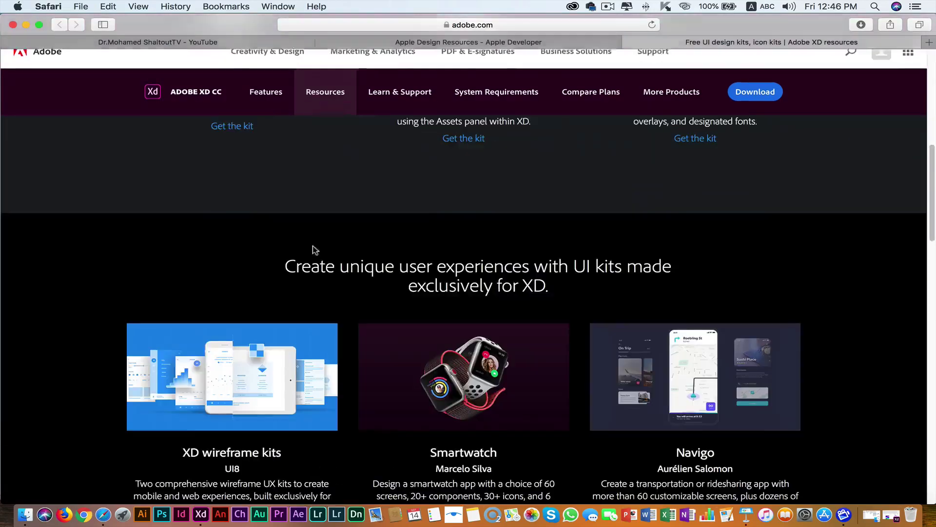
{"action": "scroll", "coordinate": [312, 249], "scroll_direction": "down", "scroll_amount": 5}
{"action": "scroll", "coordinate": [560, 264], "scroll_direction": "down", "scroll_amount": 2}
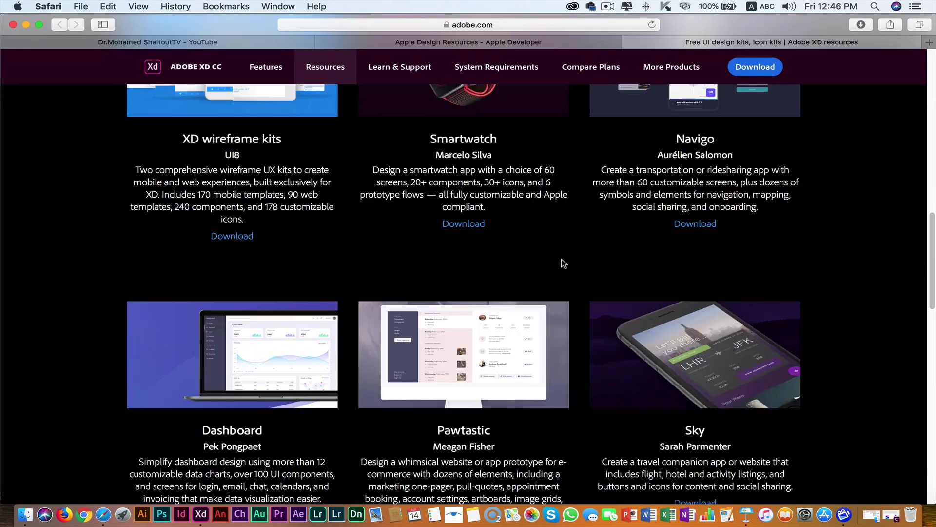
{"action": "scroll", "coordinate": [652, 299], "scroll_direction": "down", "scroll_amount": 6}
{"action": "scroll", "coordinate": [654, 301], "scroll_direction": "down", "scroll_amount": 3}
- Scroll back to the top heading and select the word 'kits' with its context menu
{"action": "scroll", "coordinate": [654, 300], "scroll_direction": "down", "scroll_amount": 5}
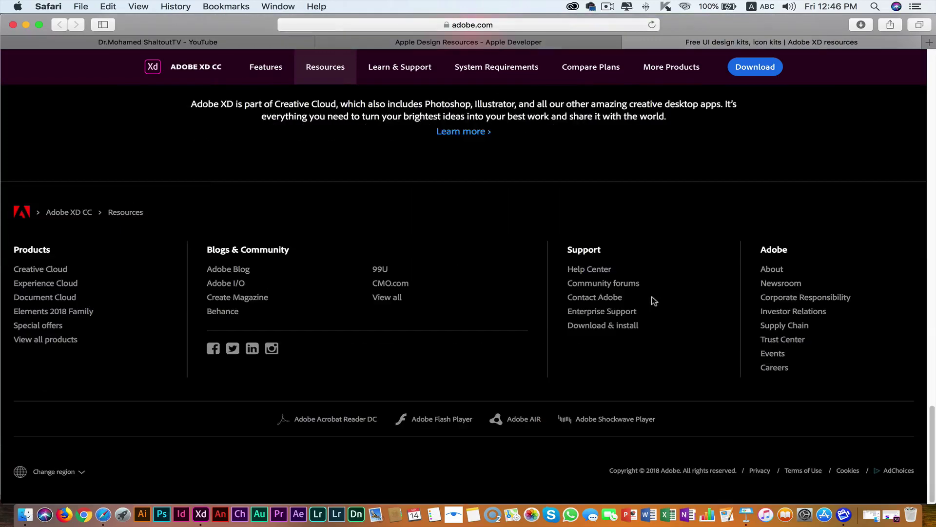
{"action": "scroll", "coordinate": [518, 223], "scroll_direction": "up", "scroll_amount": 10}
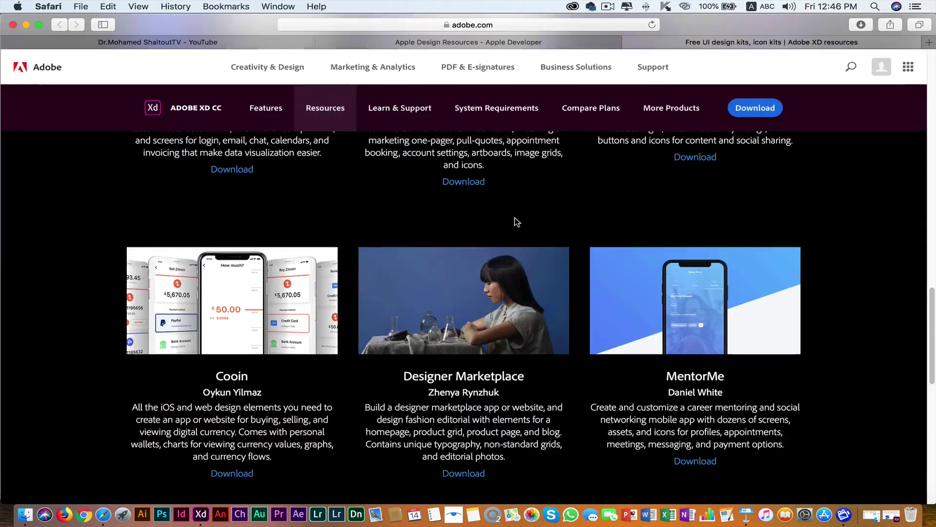
{"action": "scroll", "coordinate": [516, 223], "scroll_direction": "up", "scroll_amount": 15}
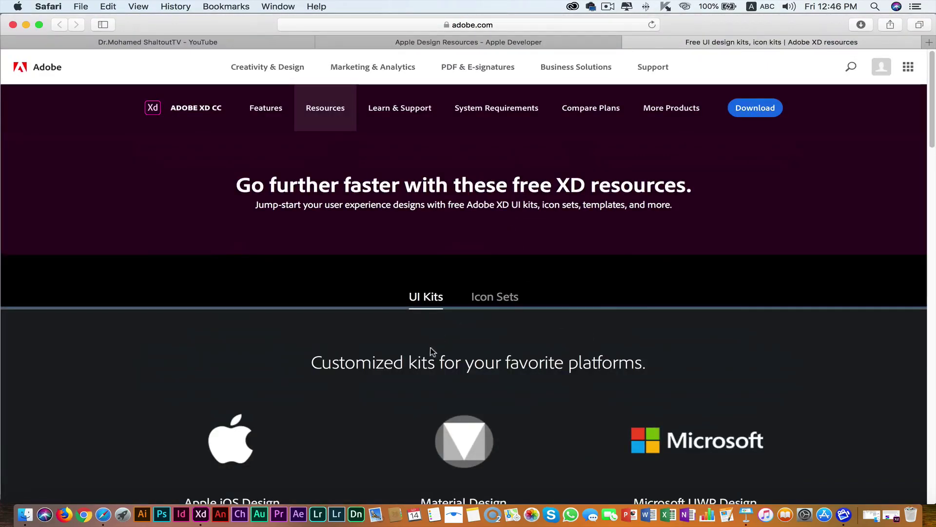
{"action": "double_click", "coordinate": [420, 361]}
{"action": "right_click", "coordinate": [421, 360]}
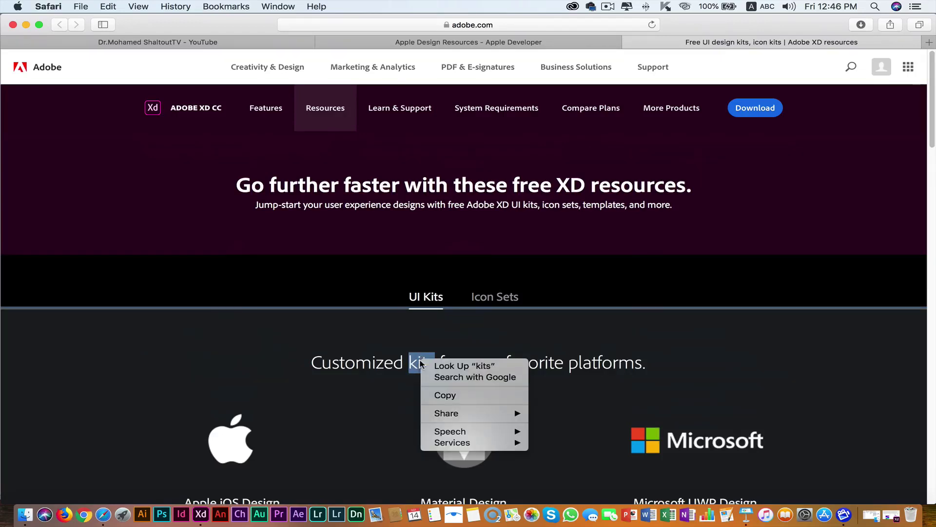
- Copy 'kits' and go to google.com in Safari
{"action": "left_click", "coordinate": [929, 42]}
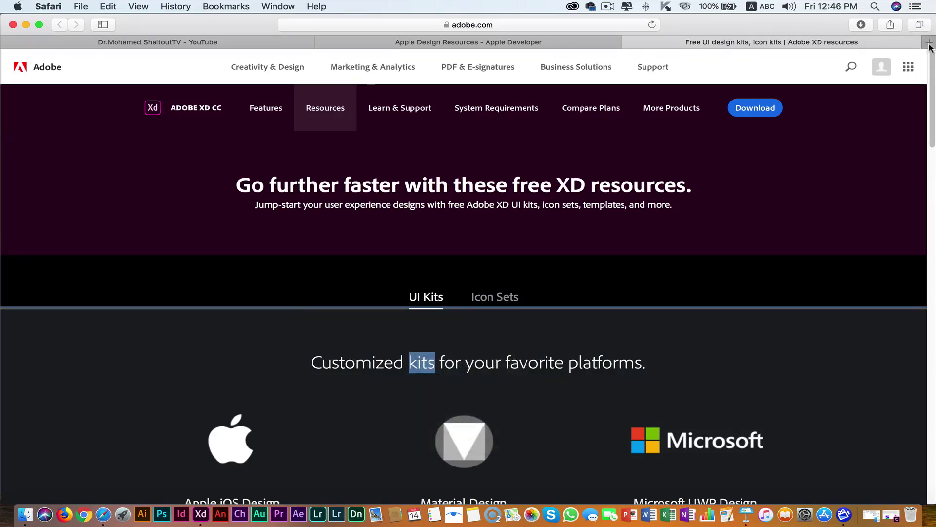
{"action": "type", "text": "g"}
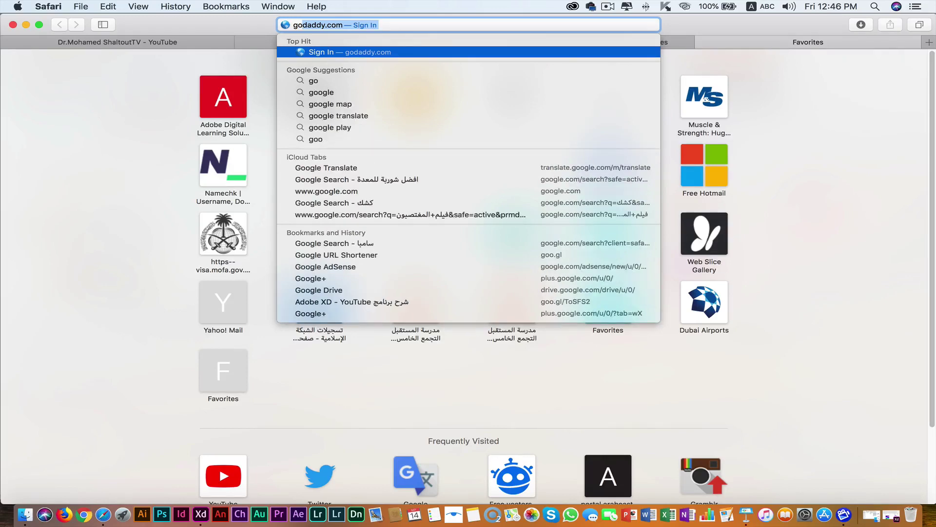
{"action": "type", "text": "o"}
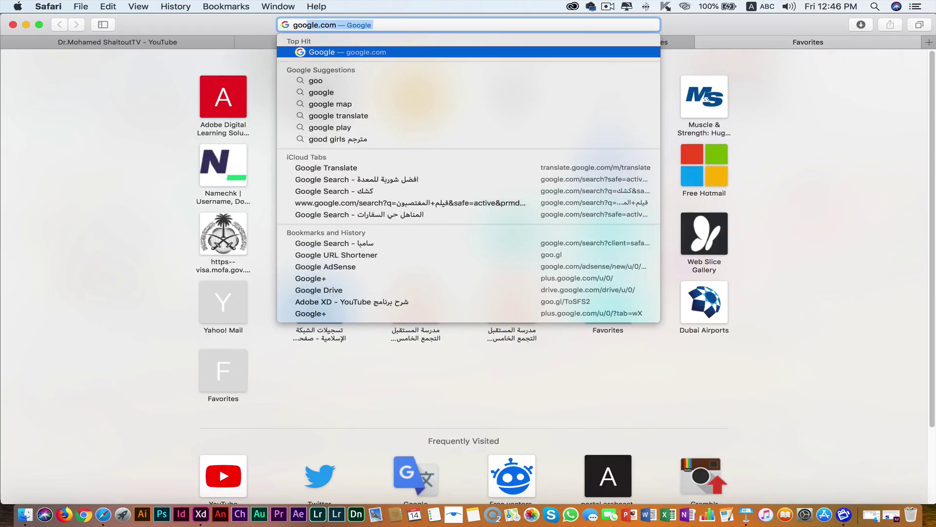
{"action": "key", "text": "Return"}
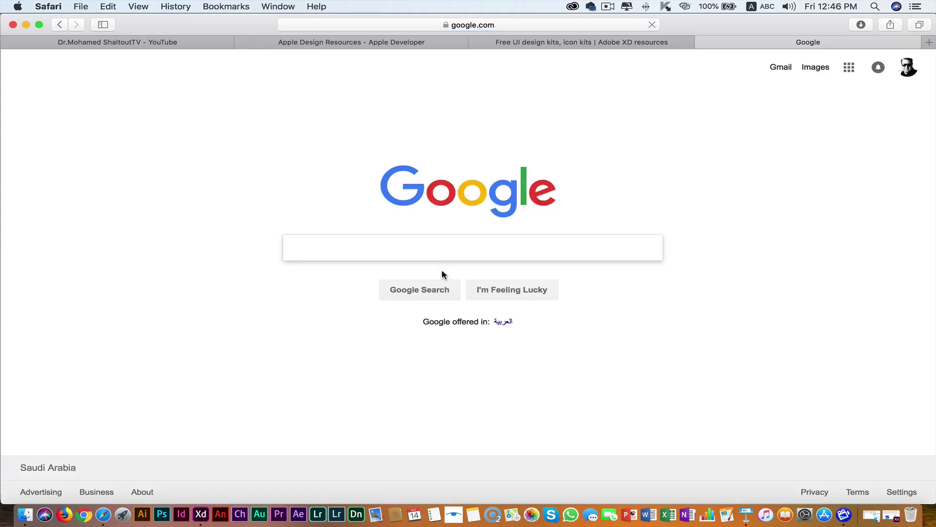
- Search Google for 'kits for adobe xd'
{"action": "type", "text": "kits"}
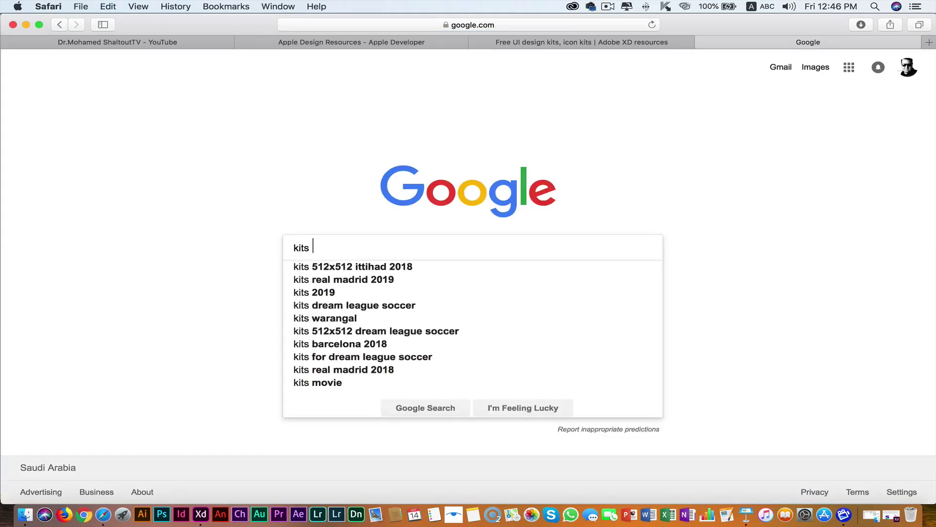
{"action": "type", "text": " g"}
{"action": "key", "text": "BackSpace"}
{"action": "type", "text": "for"}
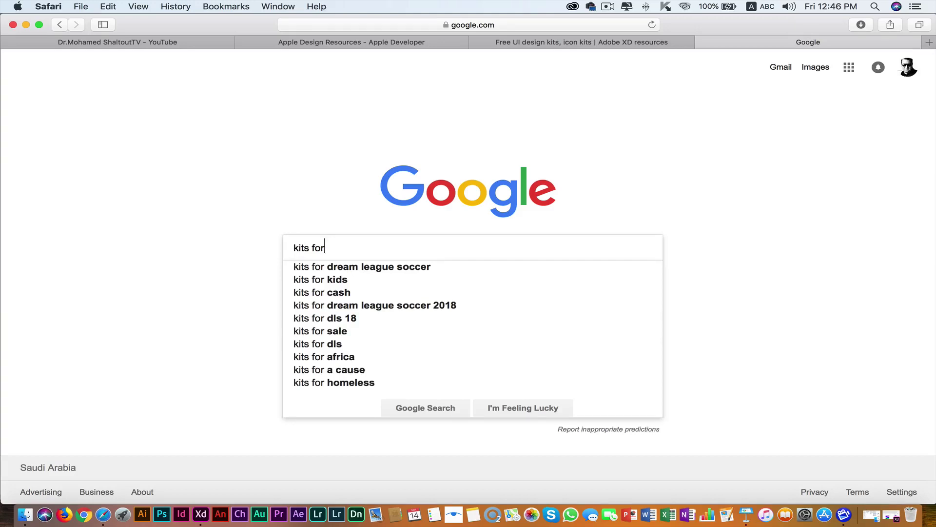
{"action": "type", "text": " ado"}
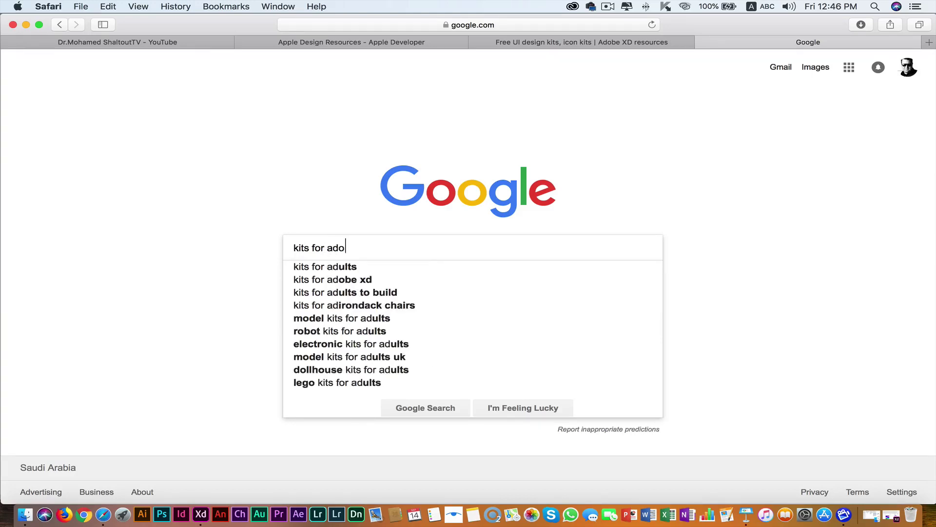
{"action": "type", "text": "bexd"}
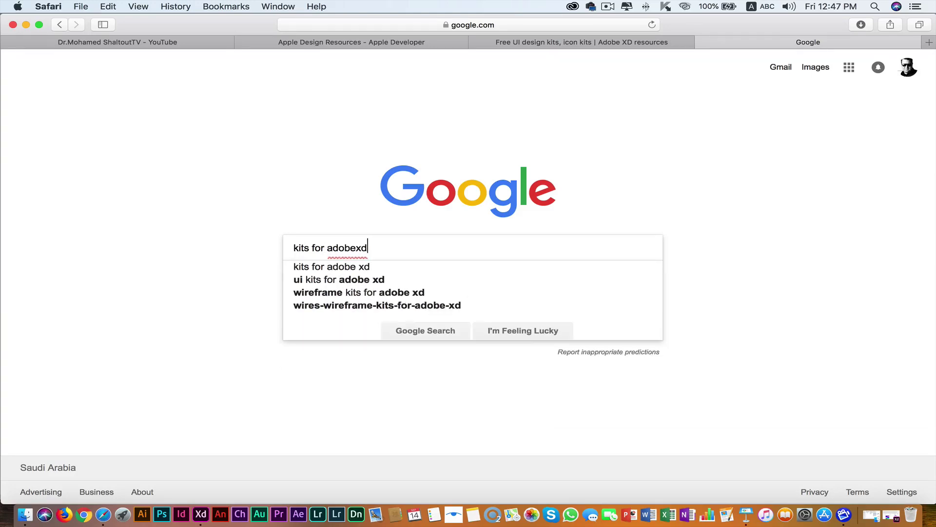
{"action": "key", "text": "Down"}
{"action": "key", "text": "Return"}
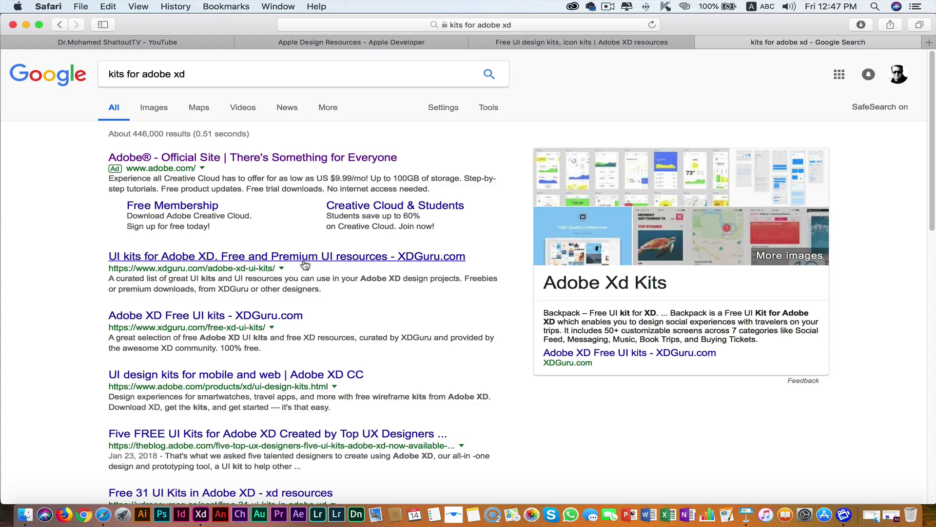
- Browse the Google image results for 'kits for adobe xd', then switch to the Keynote presentation
{"action": "scroll", "coordinate": [293, 234], "scroll_direction": "down", "scroll_amount": 1}
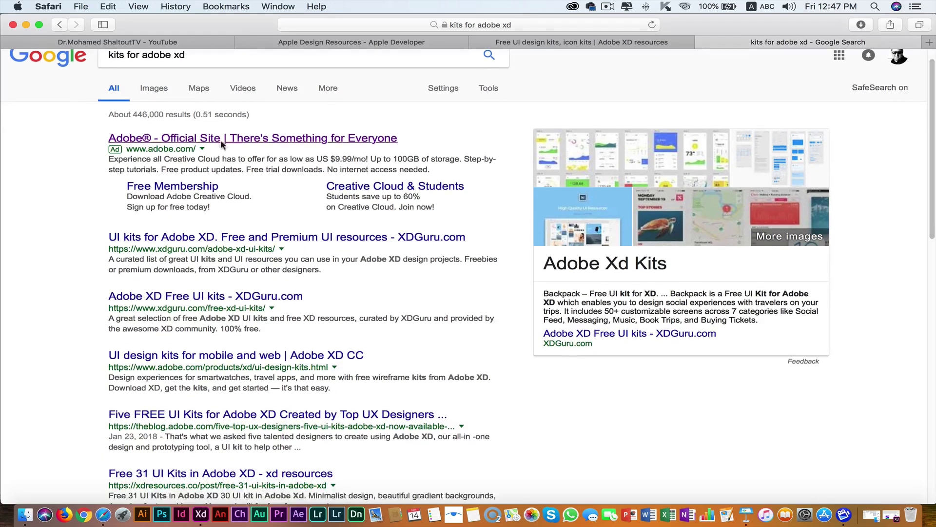
{"action": "left_click", "coordinate": [154, 88]}
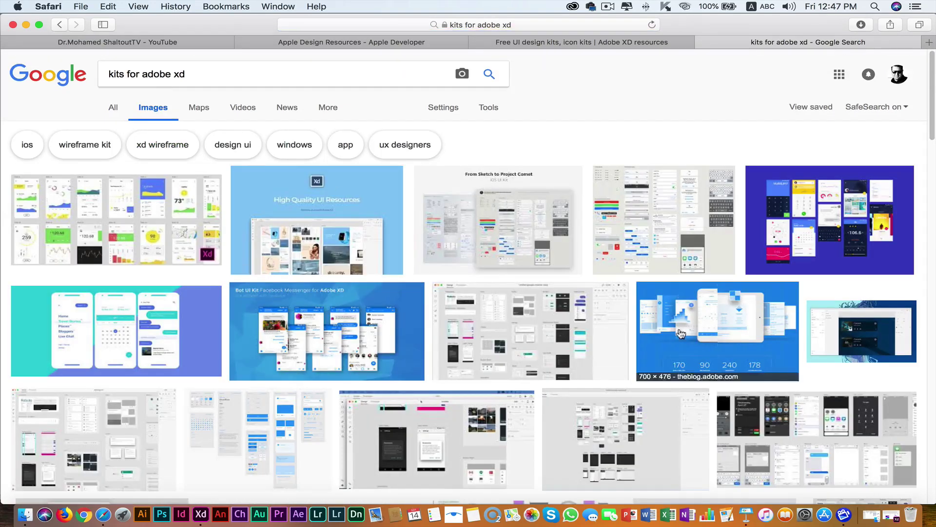
{"action": "scroll", "coordinate": [424, 276], "scroll_direction": "down", "scroll_amount": 2}
{"action": "scroll", "coordinate": [425, 276], "scroll_direction": "down", "scroll_amount": 4}
{"action": "scroll", "coordinate": [425, 276], "scroll_direction": "down", "scroll_amount": 4}
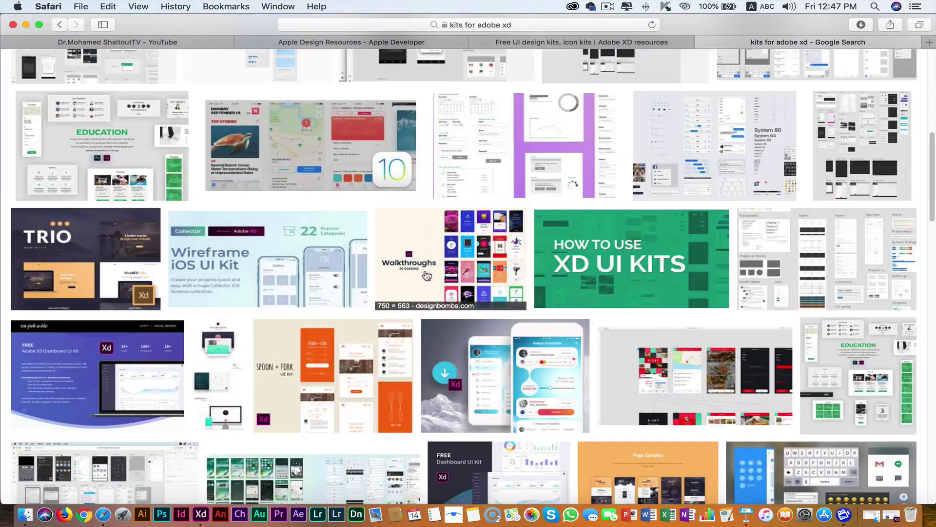
{"action": "scroll", "coordinate": [427, 276], "scroll_direction": "down", "scroll_amount": 8}
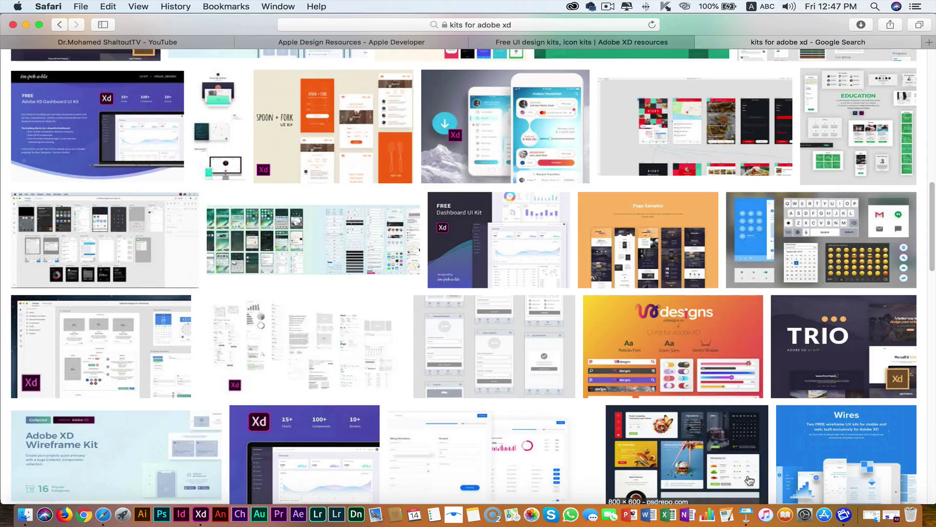
{"action": "left_click", "coordinate": [746, 515]}
- Play the Keynote lesson slideshow full screen from slide 2, the social-links slide
{"action": "left_click", "coordinate": [60, 117]}
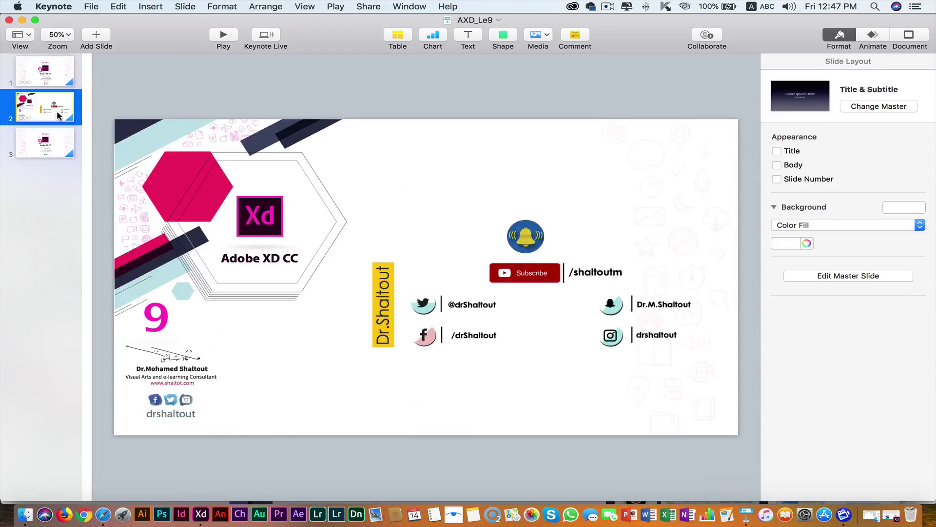
{"action": "left_click", "coordinate": [222, 34]}
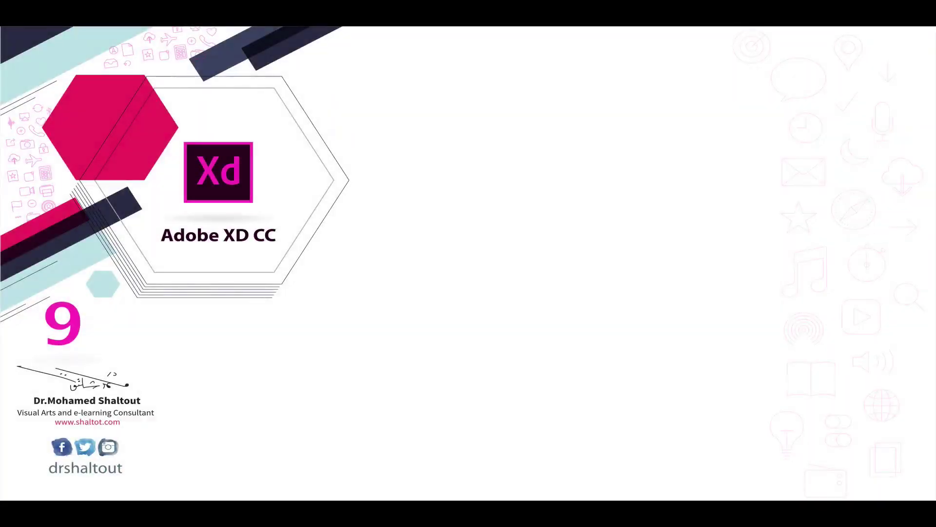